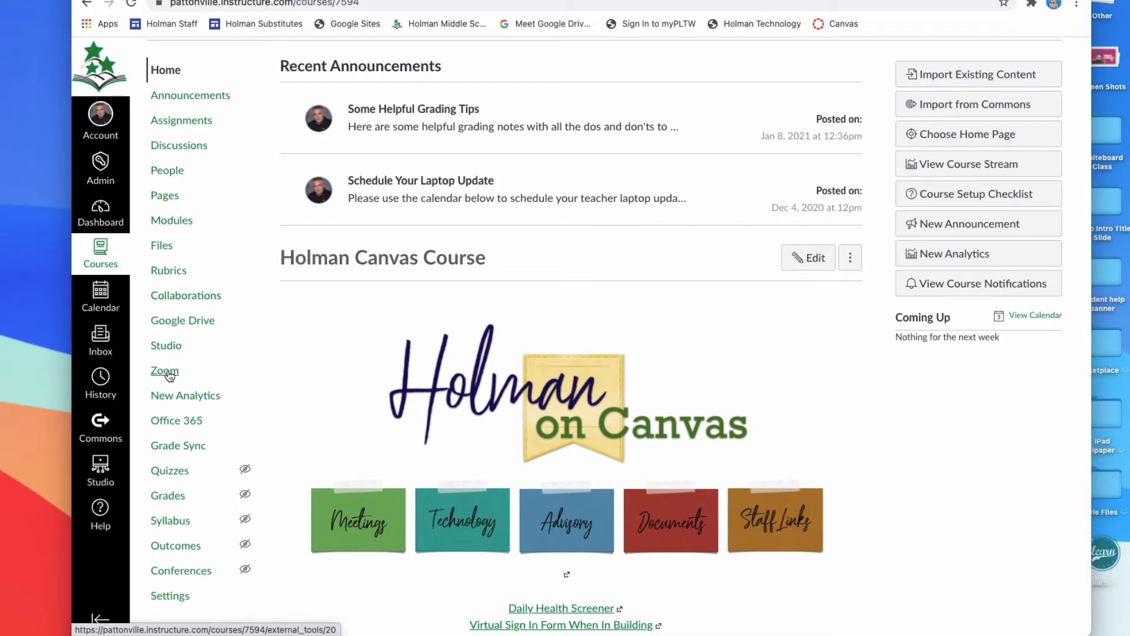
Open the course gradebook and move the Total column to the front, before the assignment columns.
left_click(174, 499)
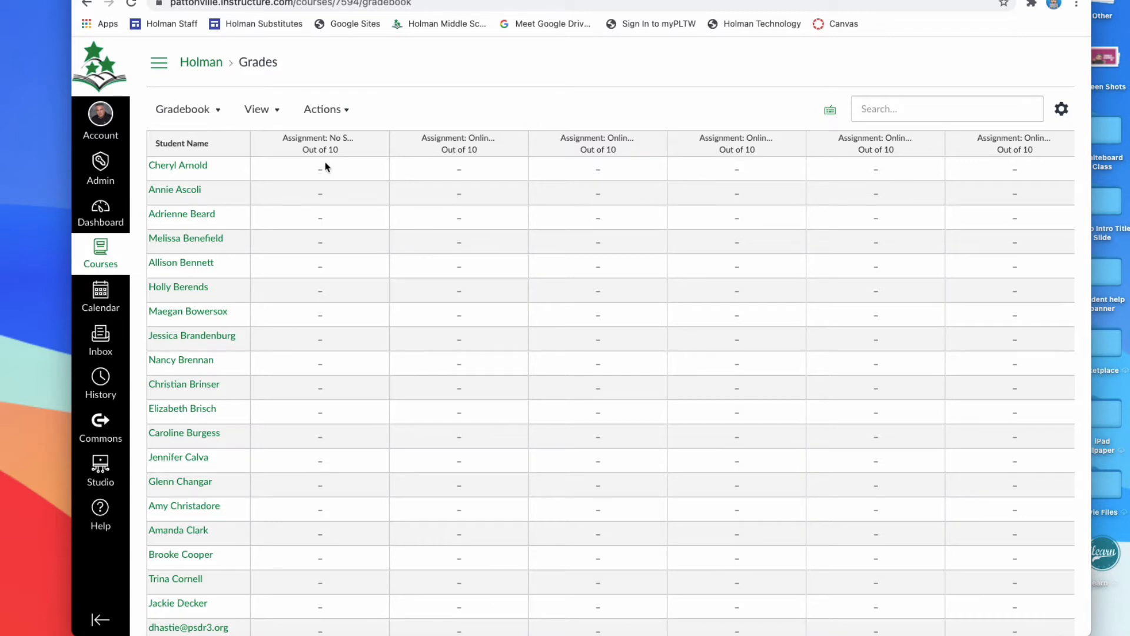
scroll(939, 181, "down", 1)
scroll(935, 182, "right", 5)
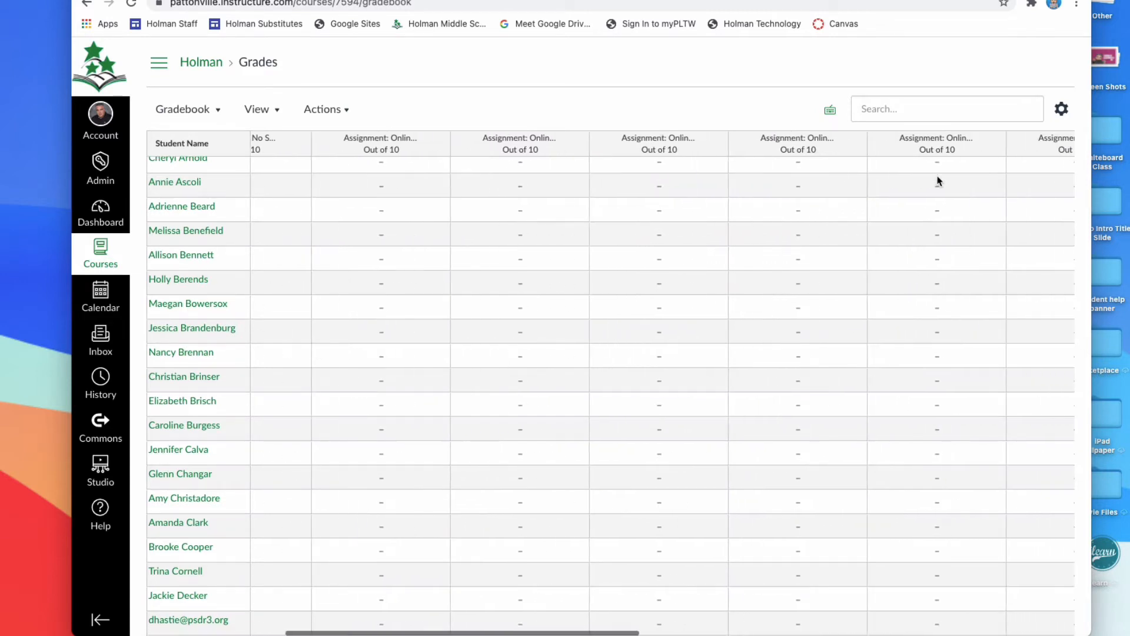
scroll(930, 182, "right", 10)
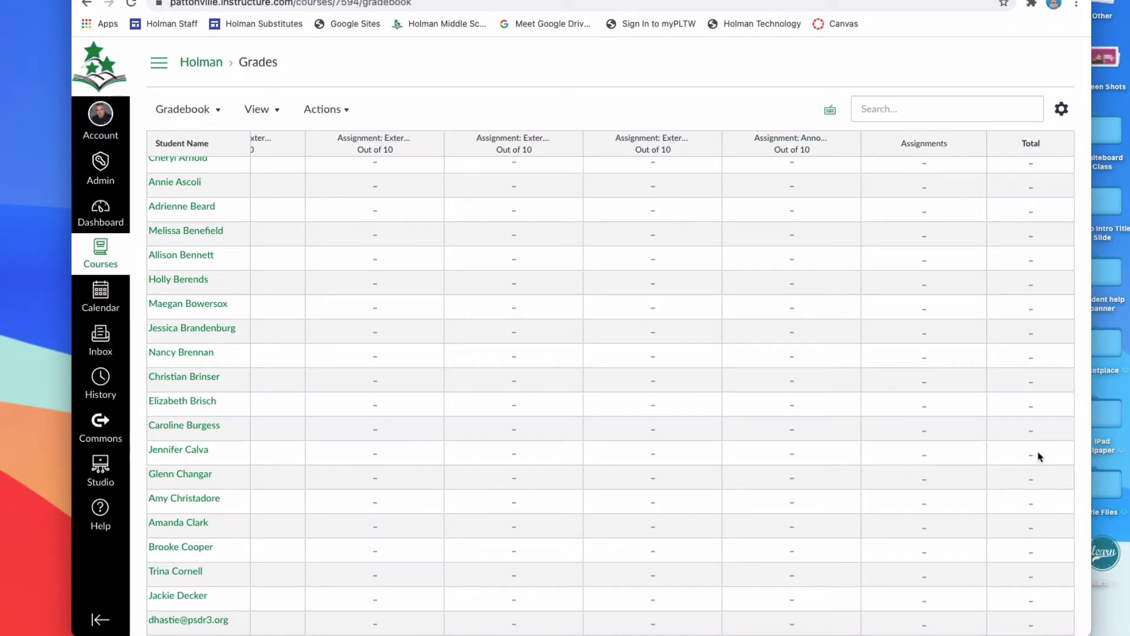
scroll(1013, 328, "down", 1)
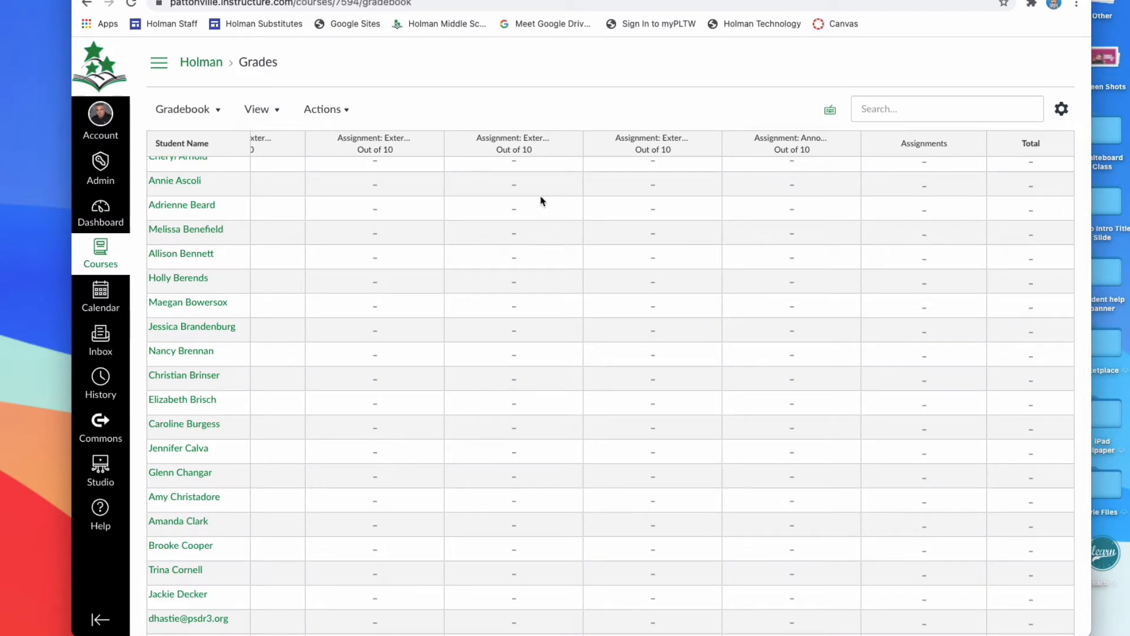
scroll(353, 206, "left", 10)
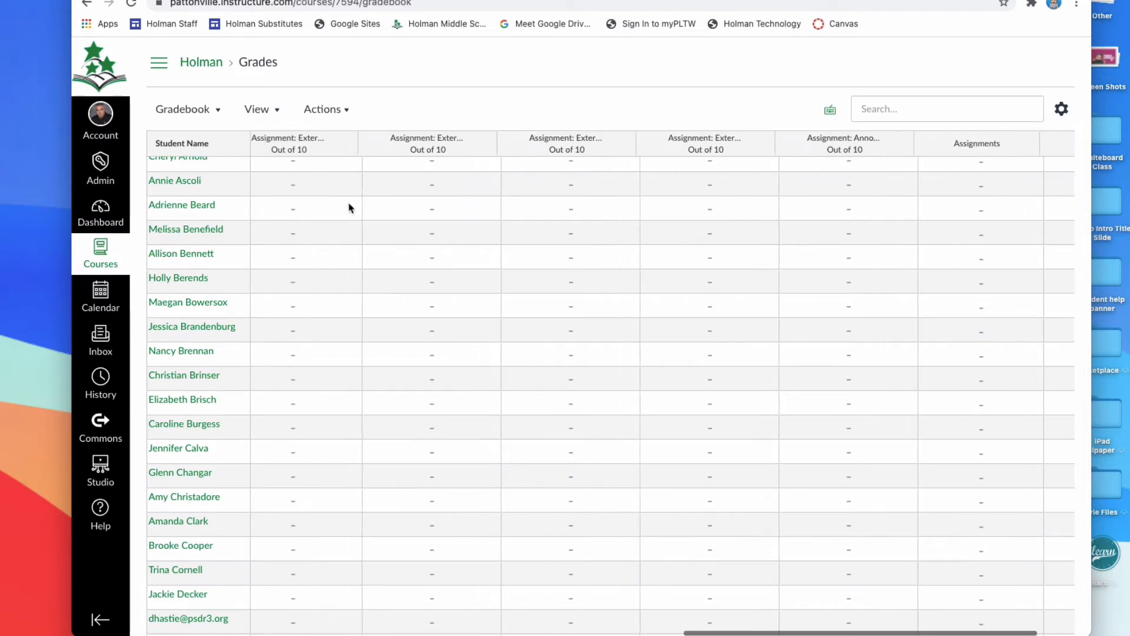
scroll(689, 209, "right", 10)
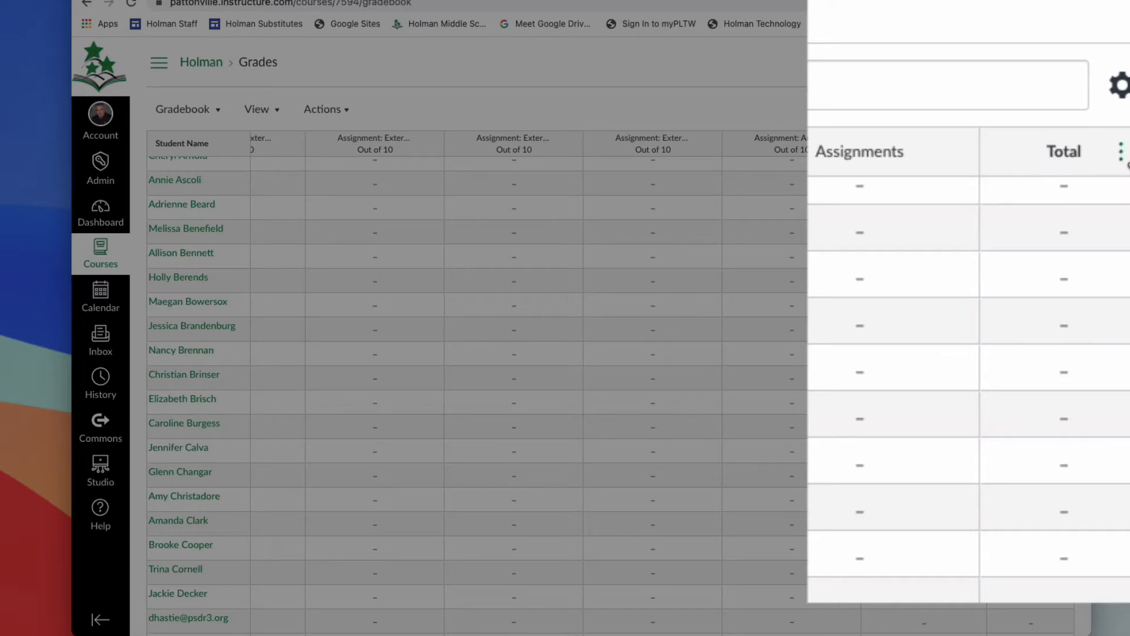
left_click(1121, 153)
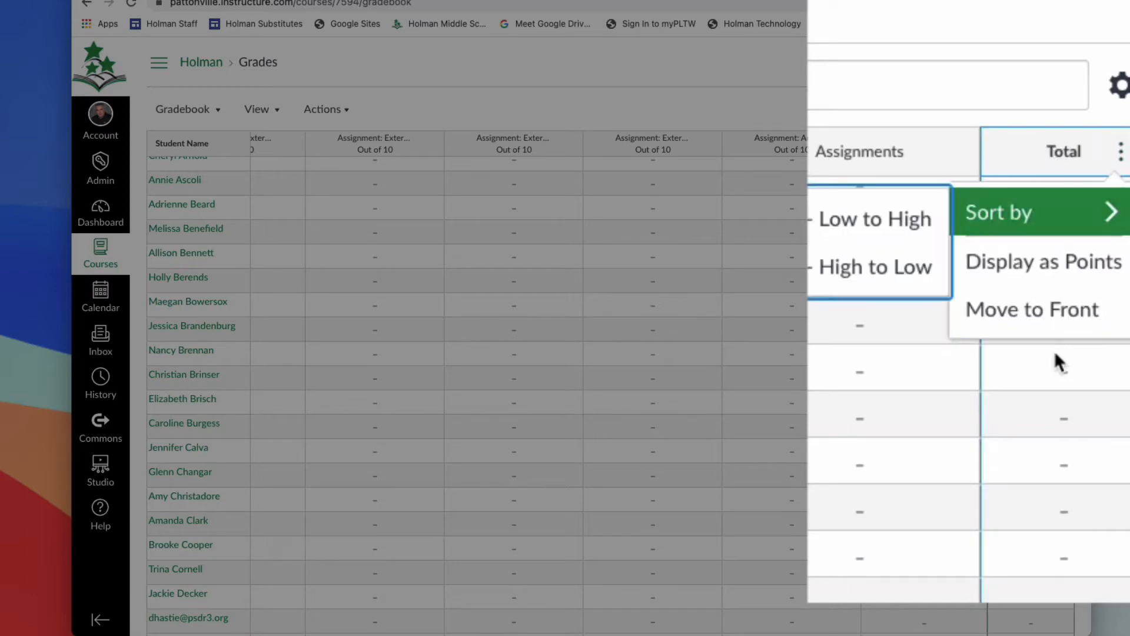
left_click(1086, 327)
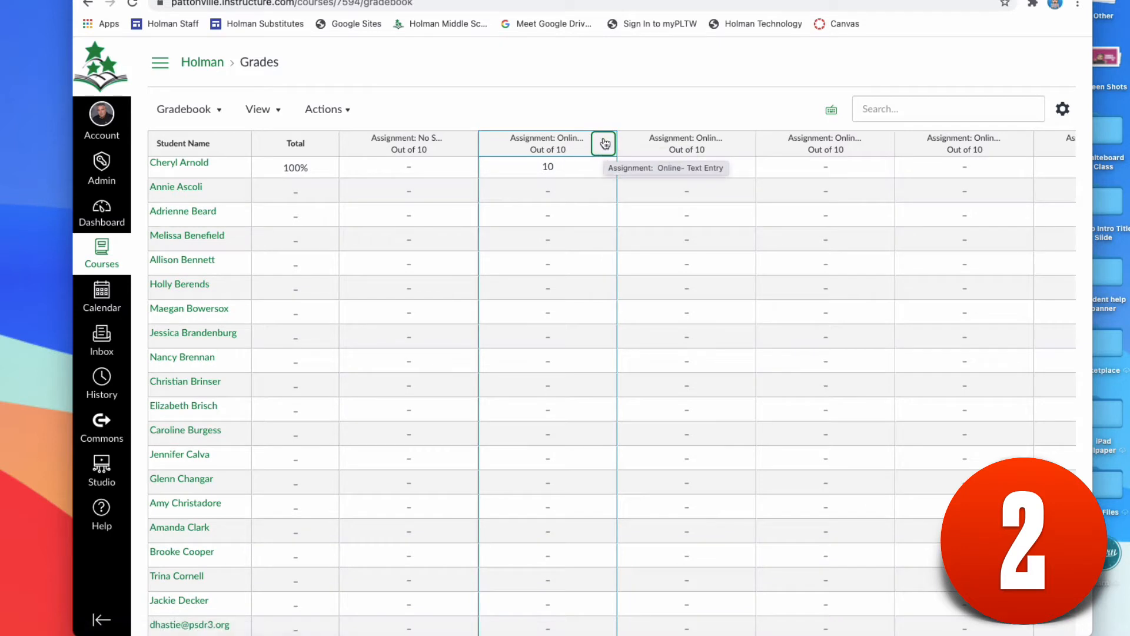
Hide the grades of "Assignment: Online- Text Entry" for all sections and post them back to everyone.
left_click(603, 143)
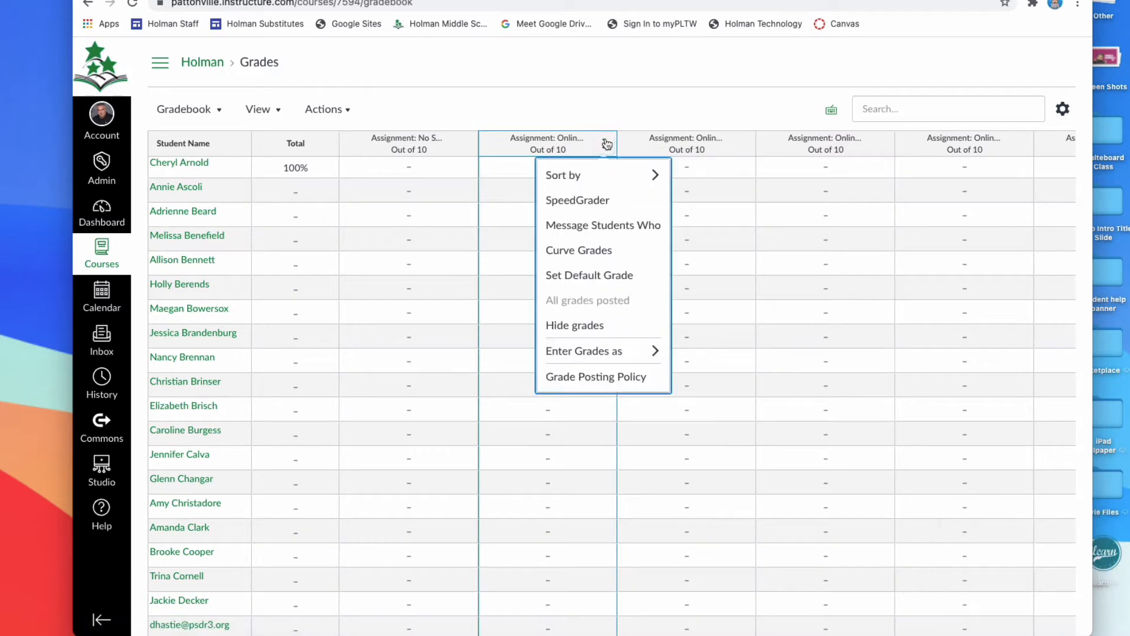
left_click(586, 330)
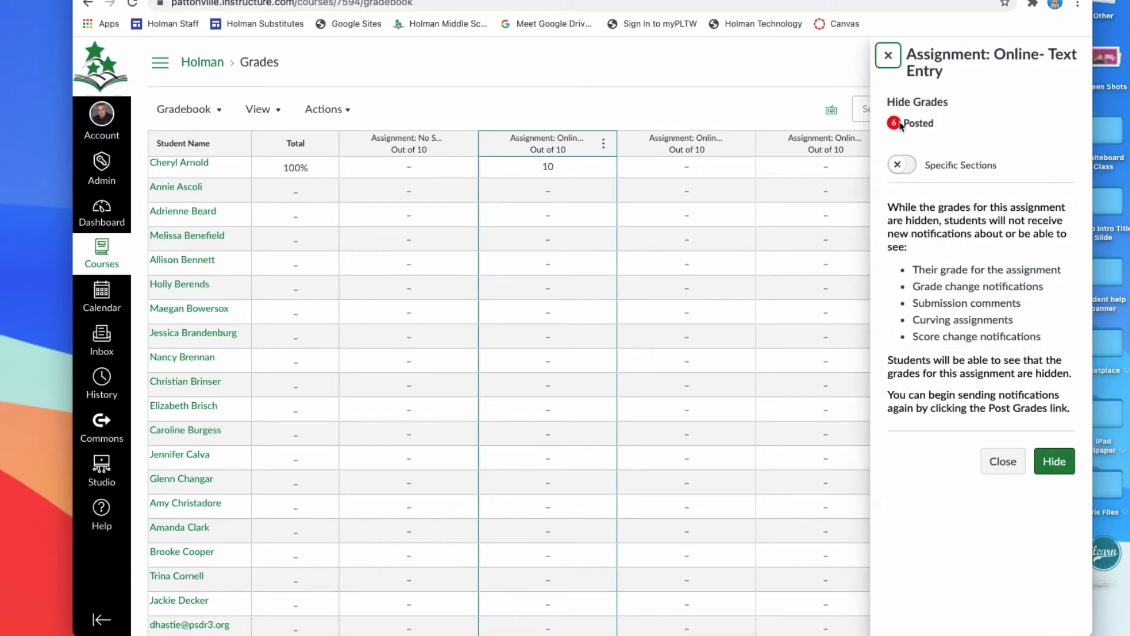
left_click(901, 165)
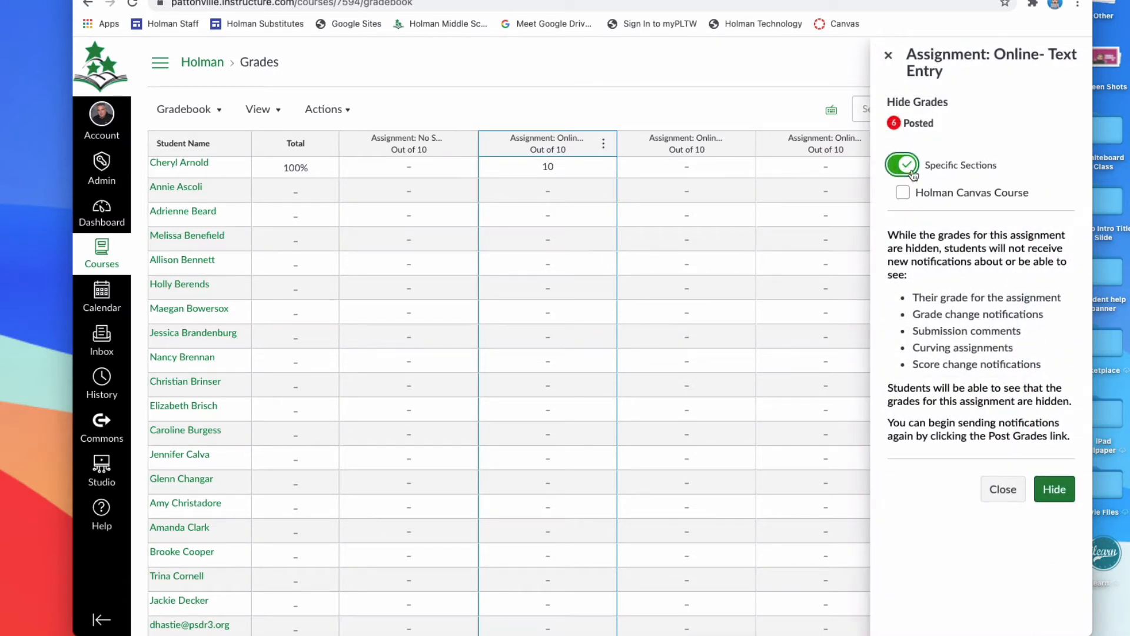
left_click(904, 168)
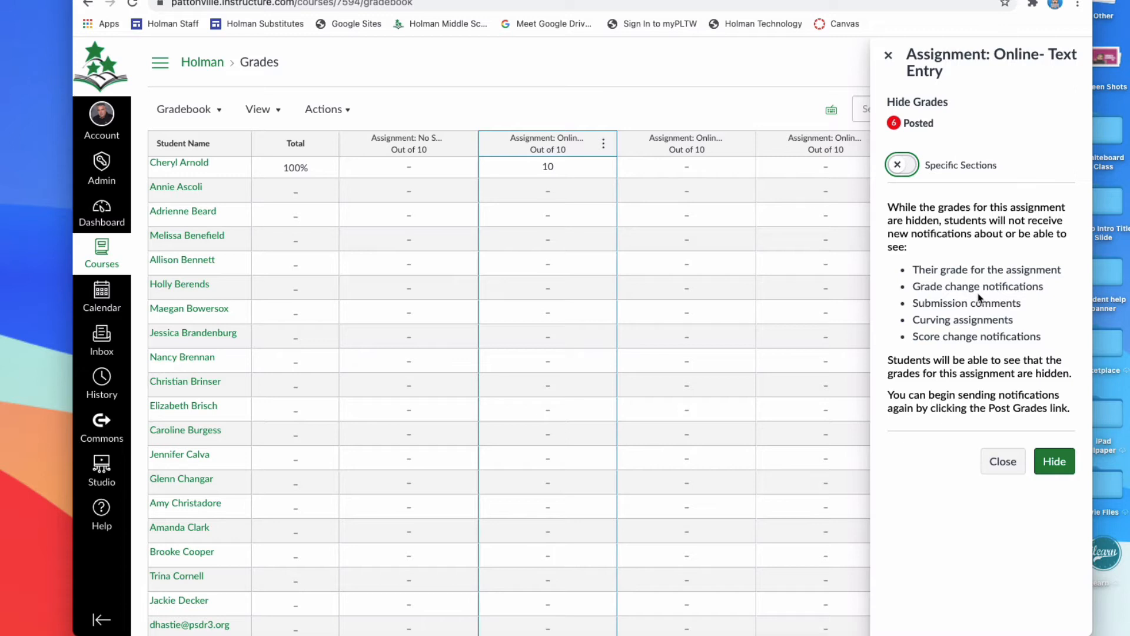
left_click(1054, 461)
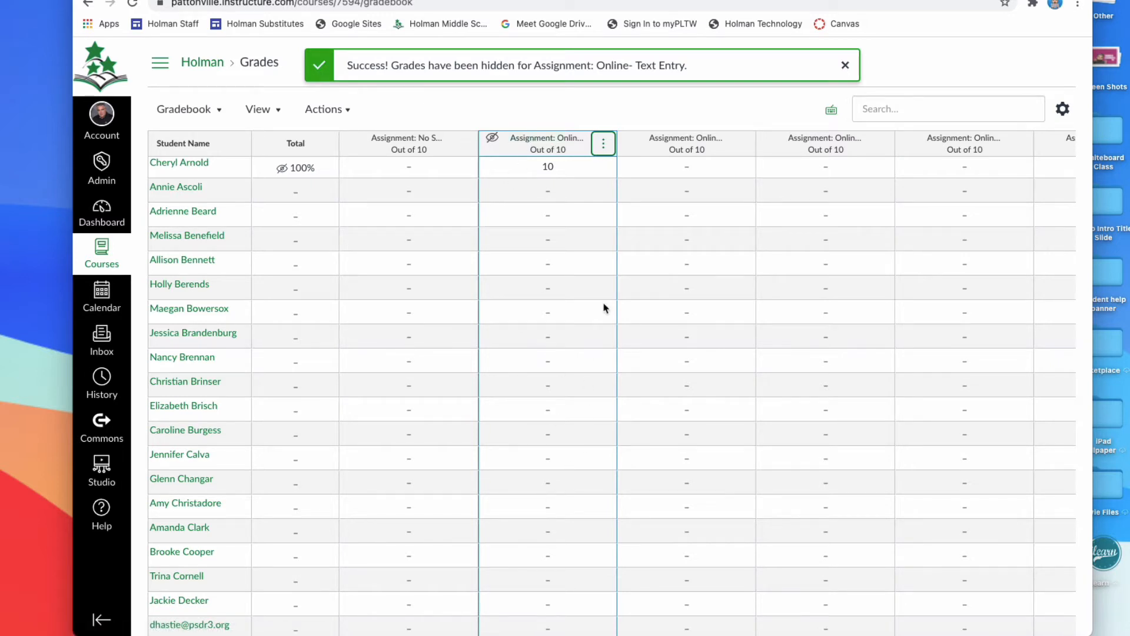
left_click(599, 146)
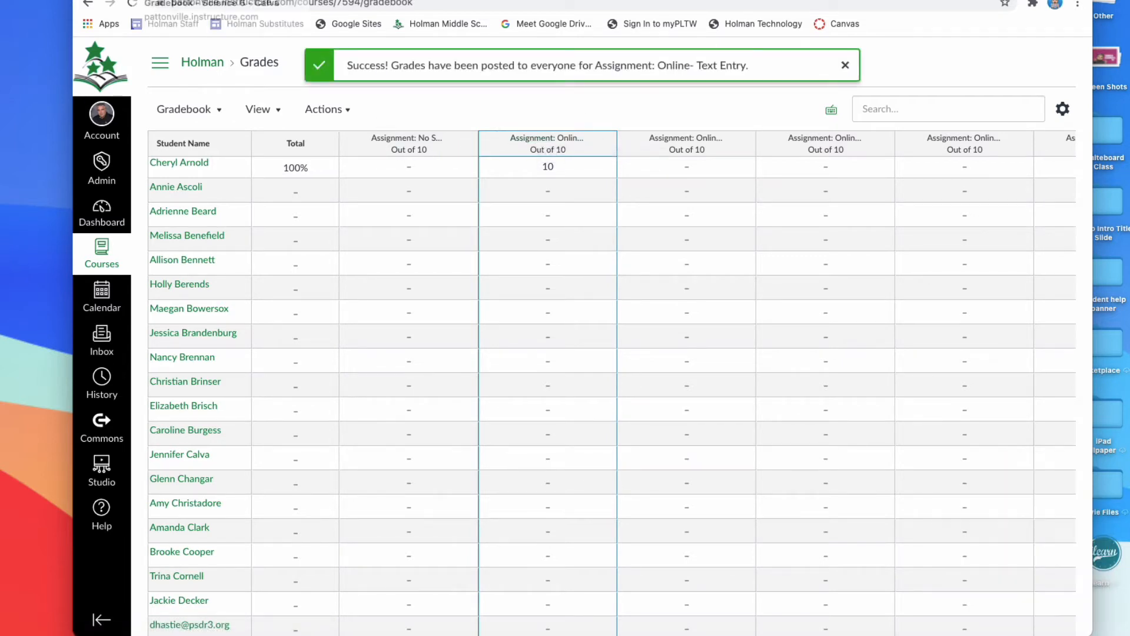
Switch to the Science 6 gradebook and open the Study Jams Food Chains ASSIGNMENT for editing.
left_click(194, 0)
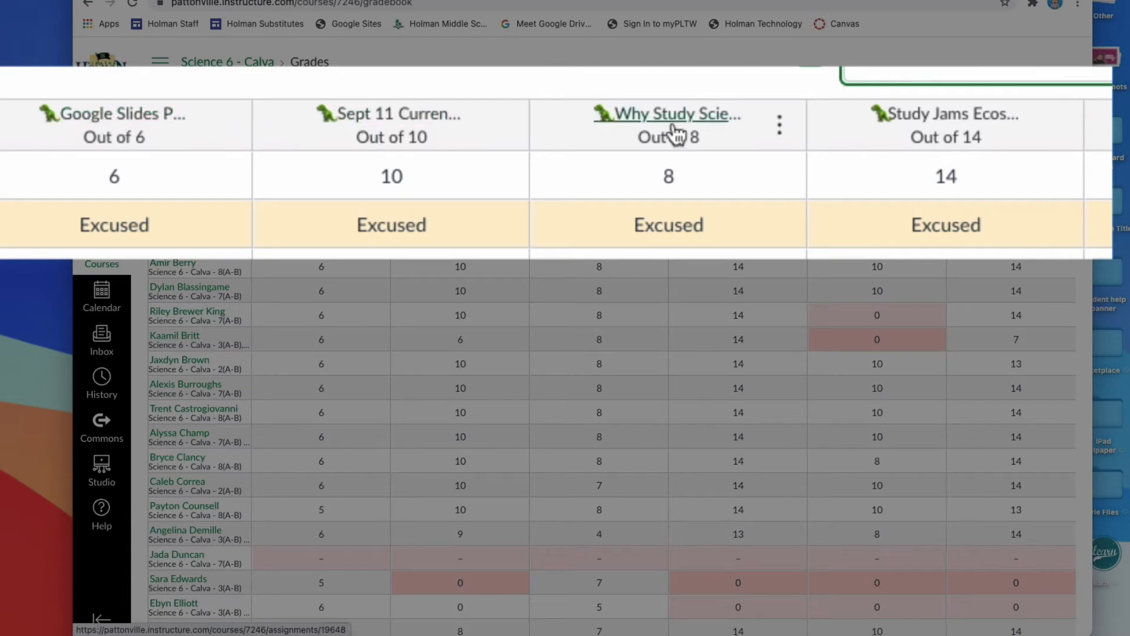
scroll(986, 176, "right", 2)
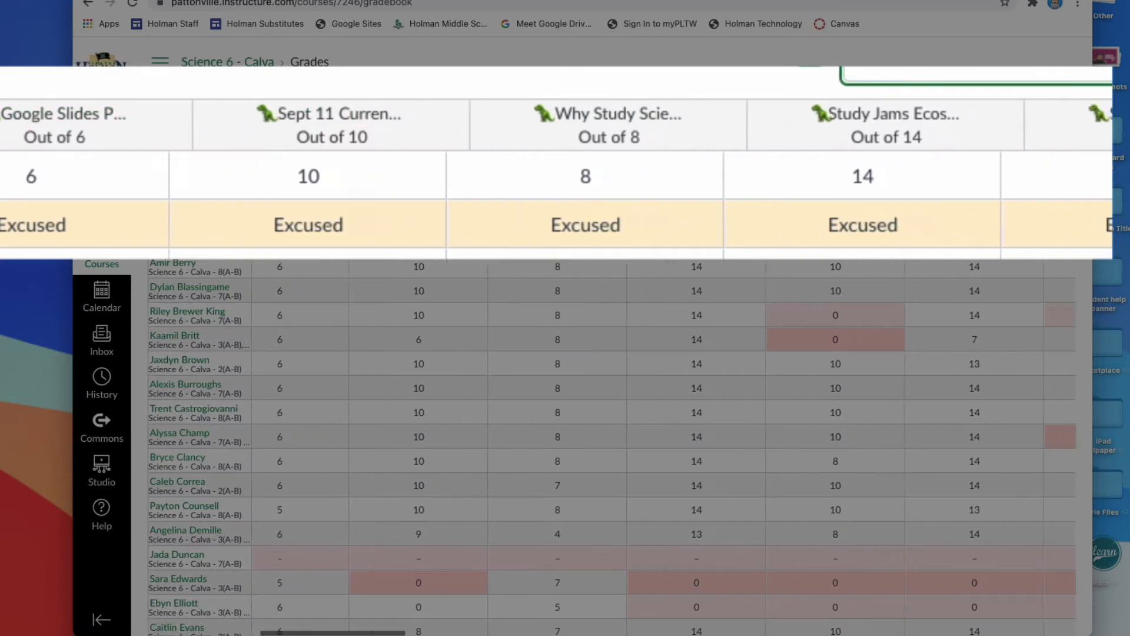
scroll(1082, 149, "right", 6)
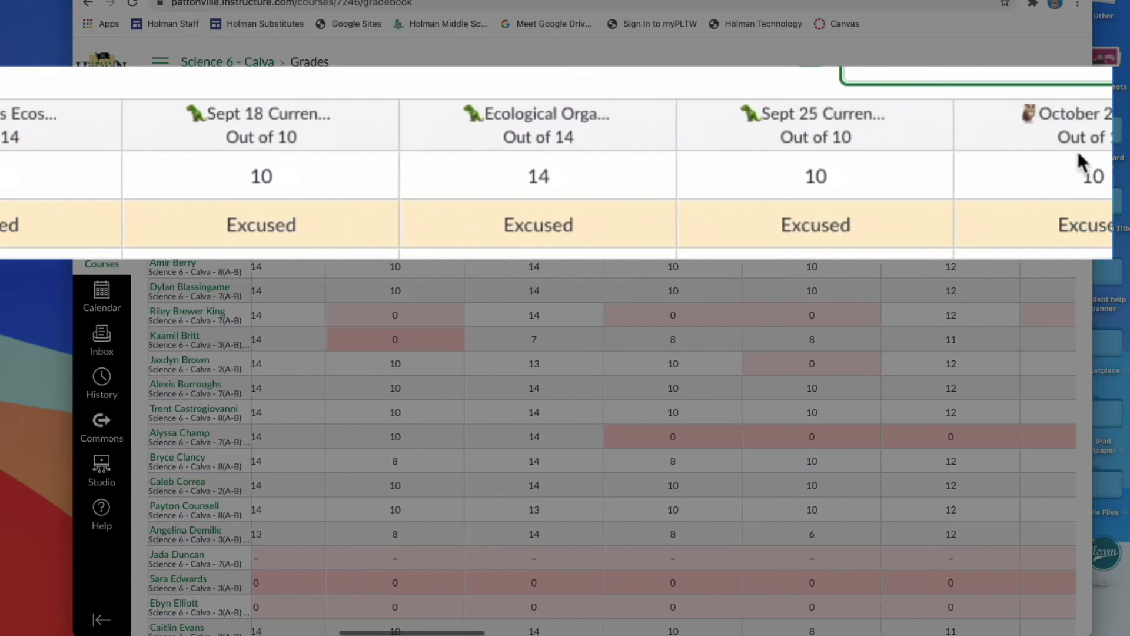
scroll(1078, 151, "right", 2)
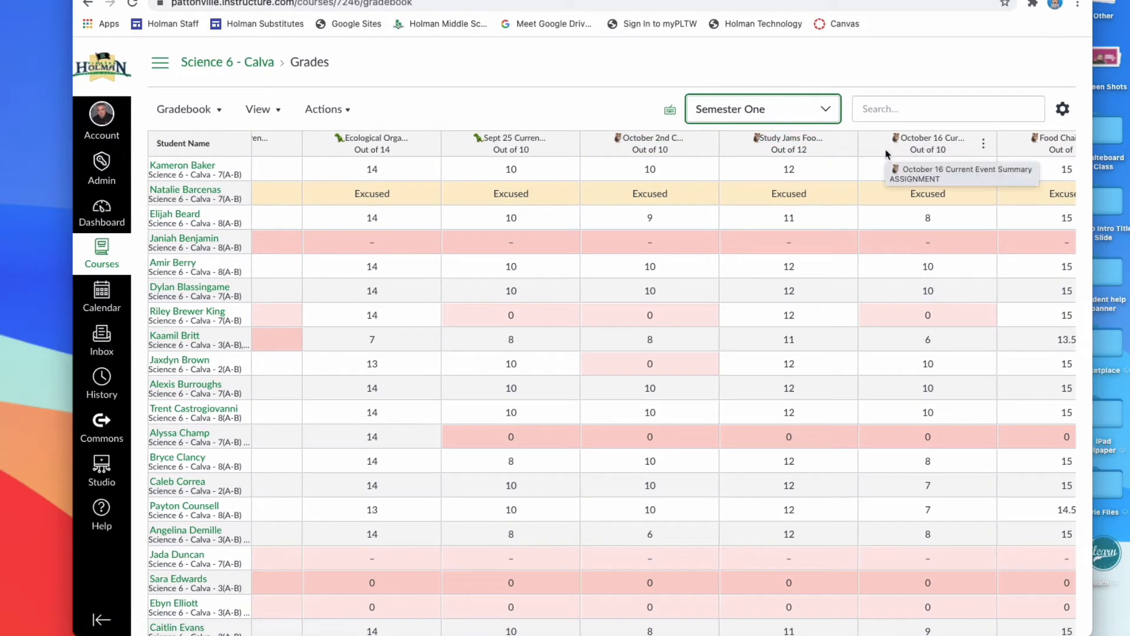
left_click(782, 138)
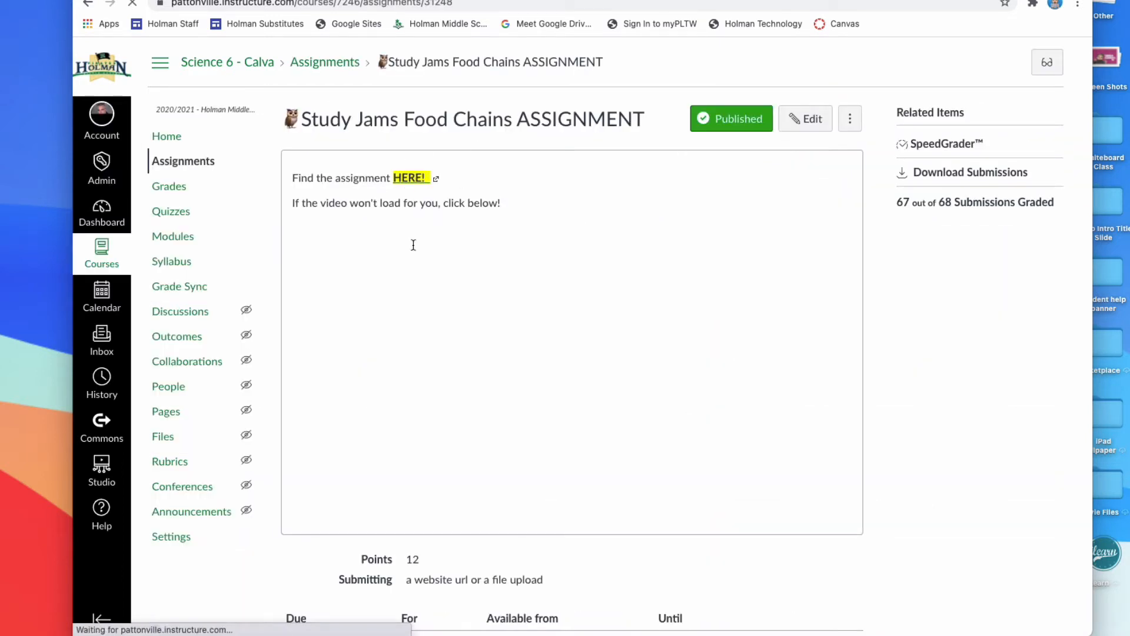
left_click(805, 118)
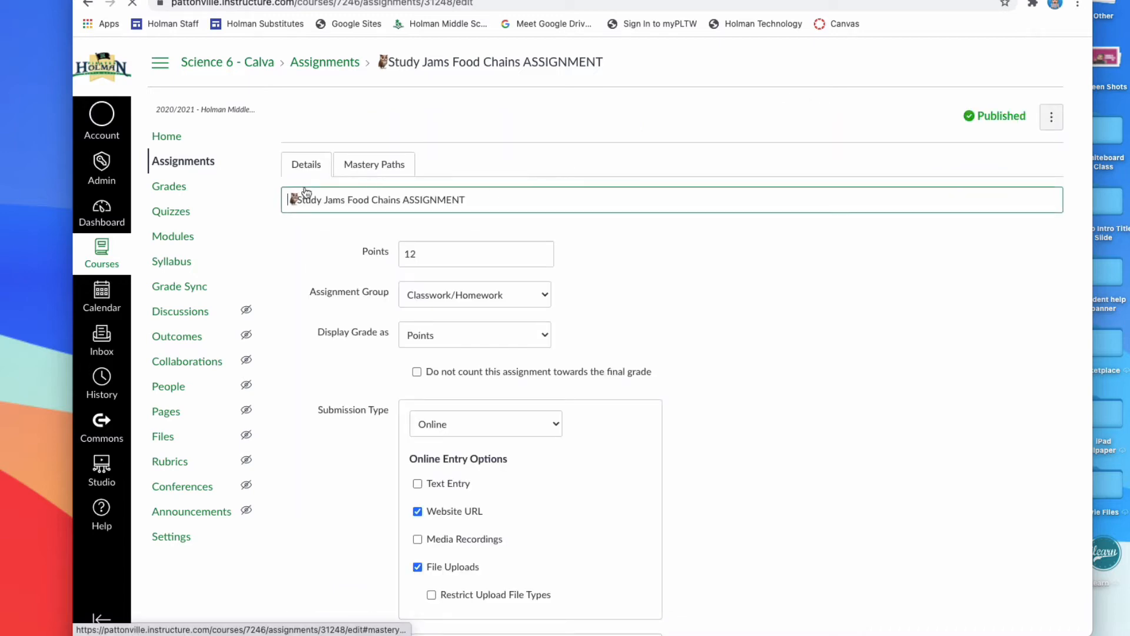
Browse the emoji and symbol picker at the end of the assignment's title and close it without inserting anything.
right_click(481, 200)
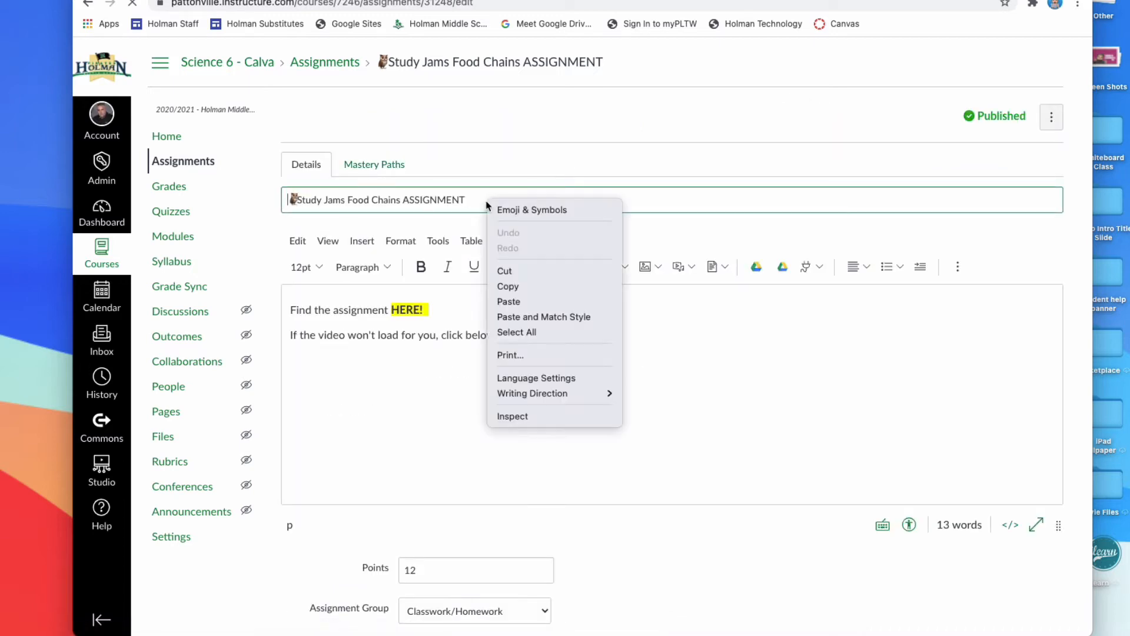
left_click(471, 201)
right_click(473, 200)
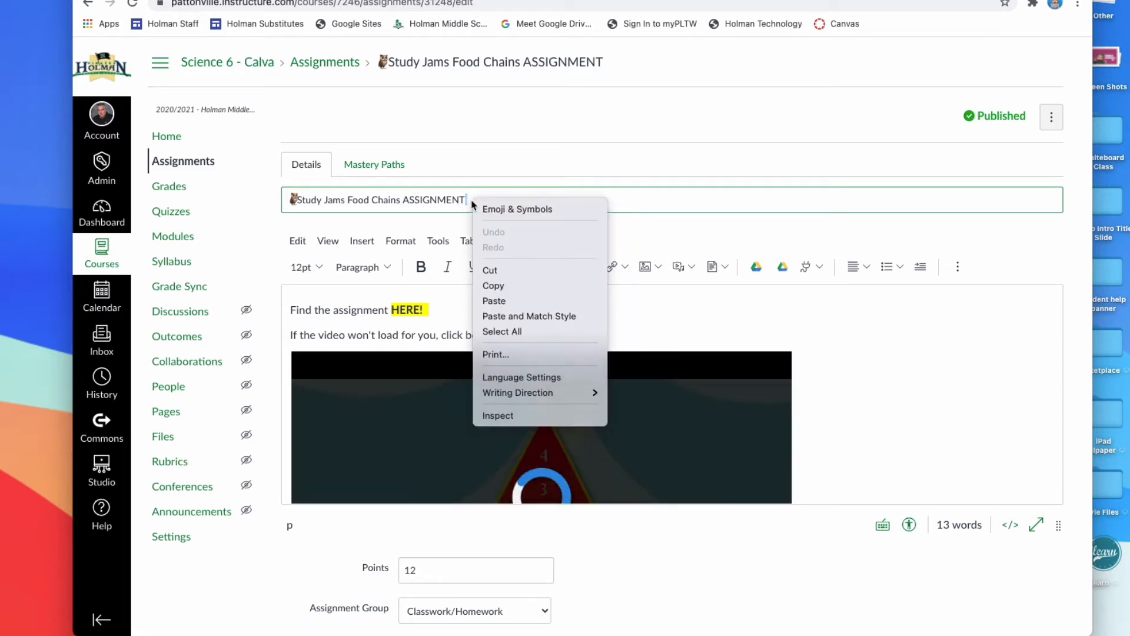
left_click(515, 210)
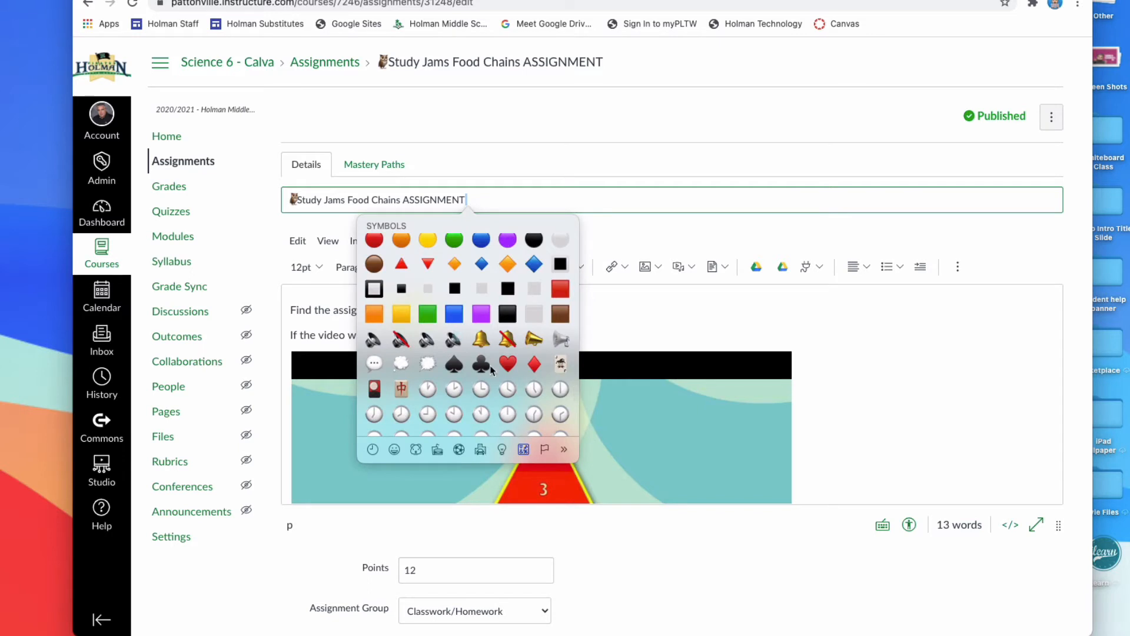
scroll(495, 370, "down", 15)
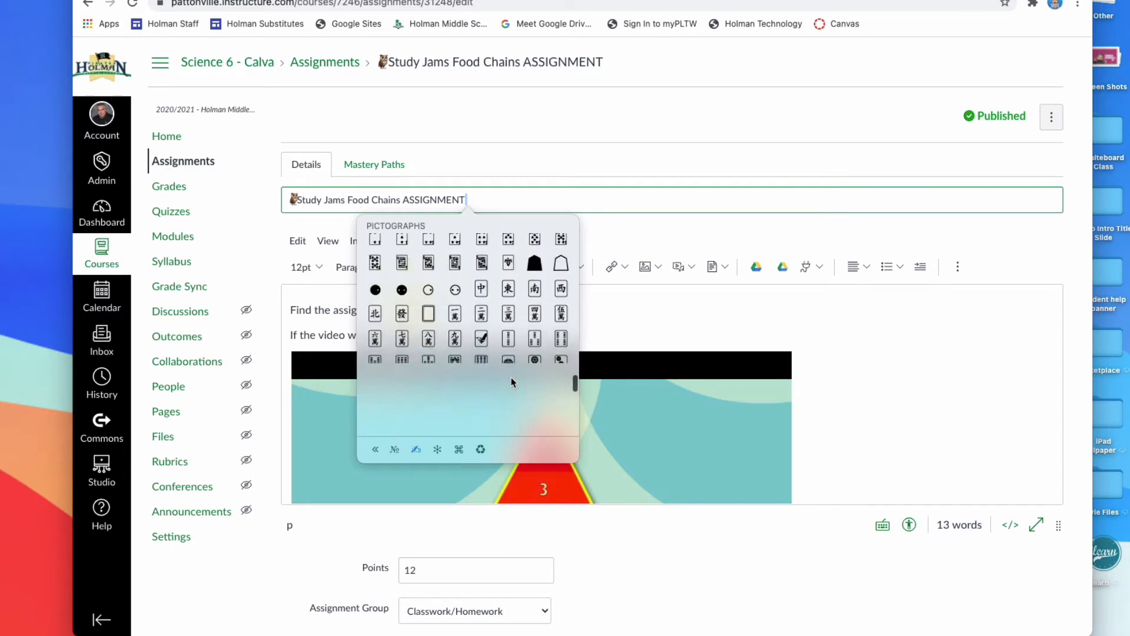
scroll(511, 382, "down", 3)
left_click(375, 449)
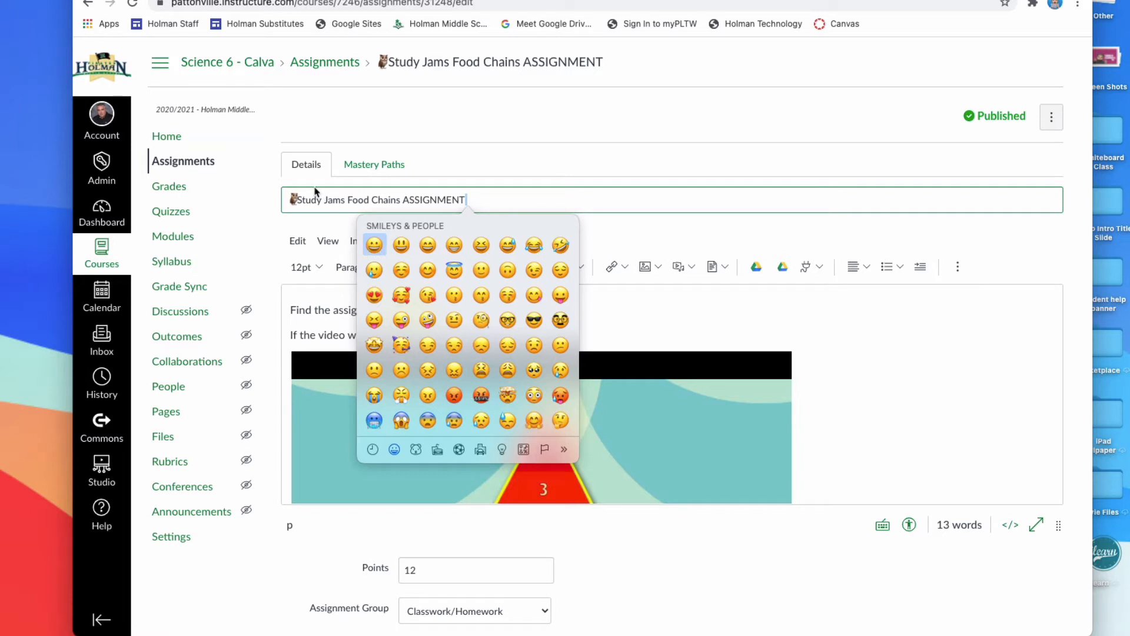
left_click(565, 170)
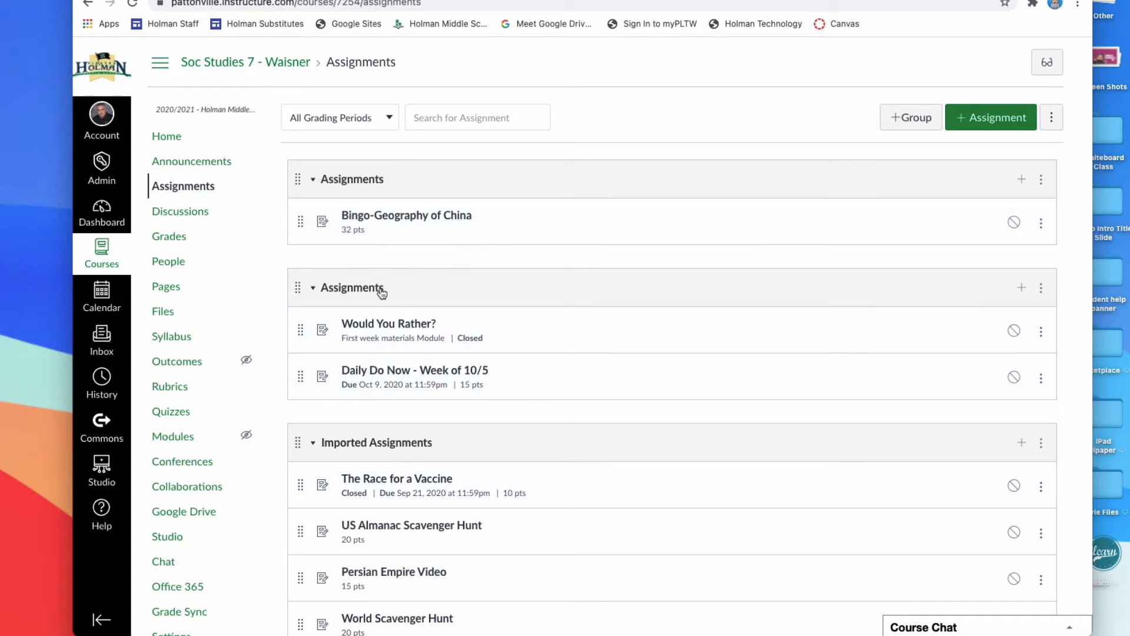
Examine how the assignments in the Soc Studies 7 course are grouped, from the first Assignments group down to Homework and Quiz.
scroll(458, 281, "down", 1)
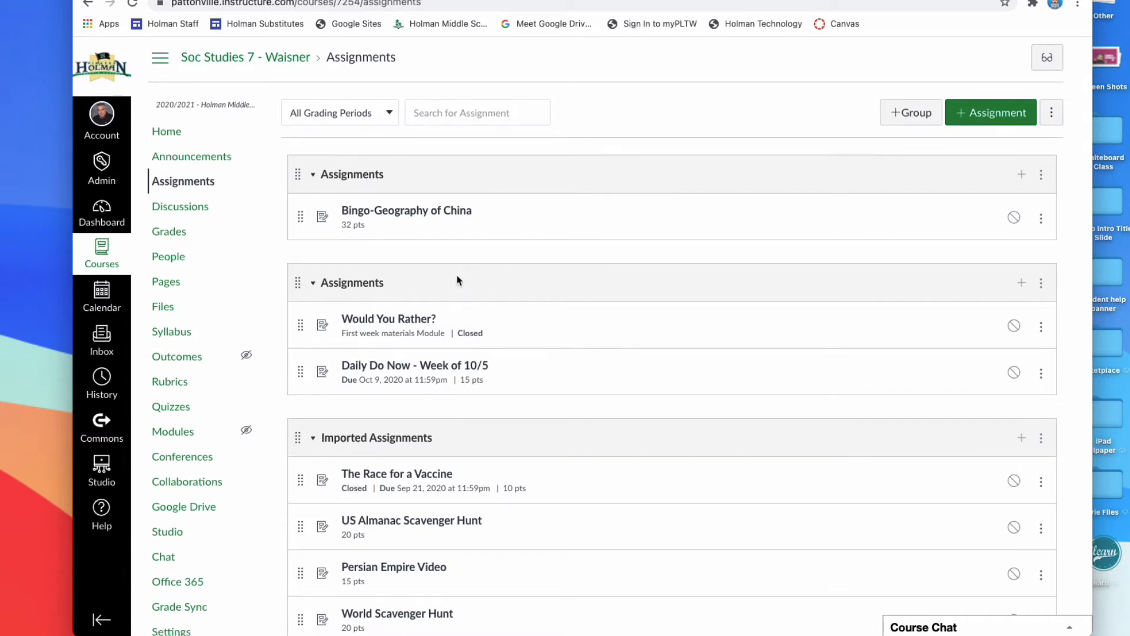
scroll(459, 280, "down", 20)
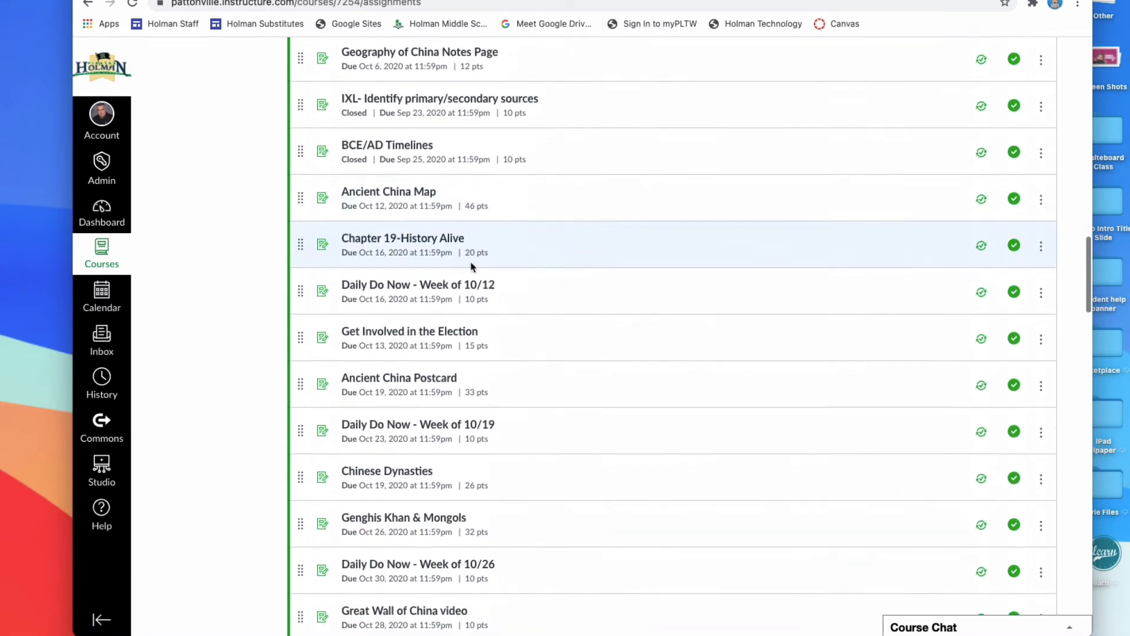
scroll(471, 266, "down", 20)
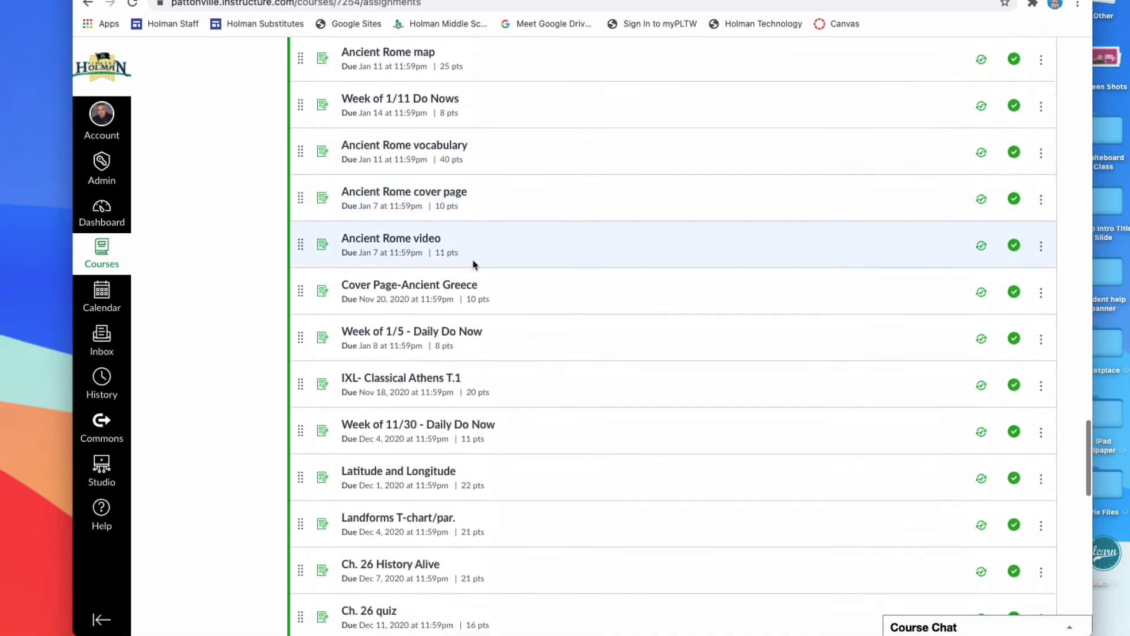
scroll(474, 264, "down", 19)
scroll(474, 265, "up", 7)
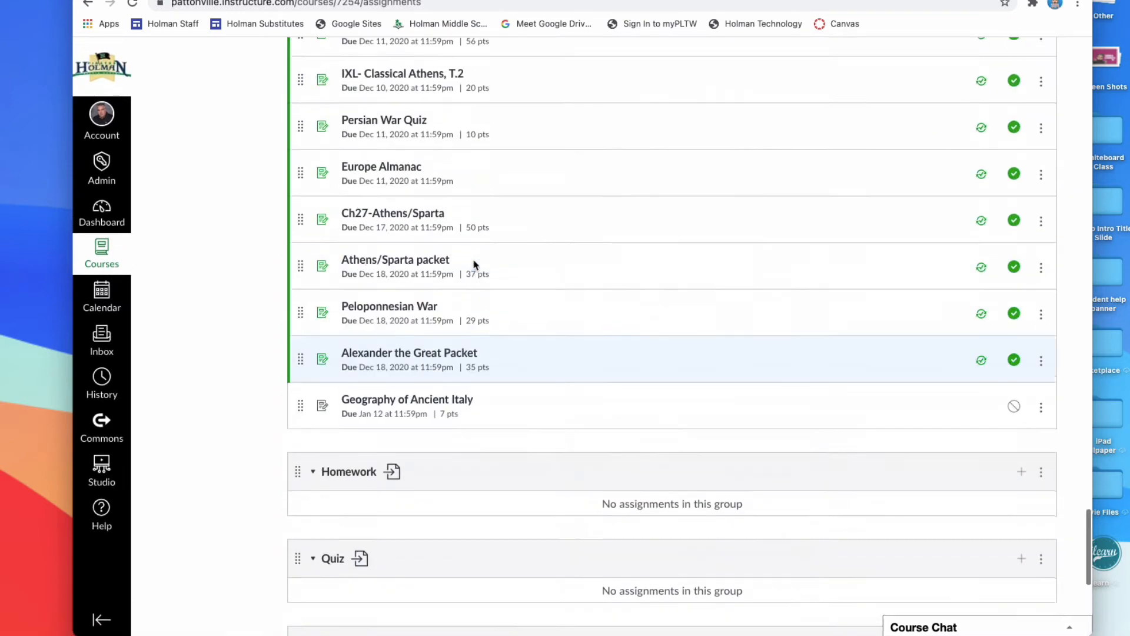
scroll(474, 265, "up", 20)
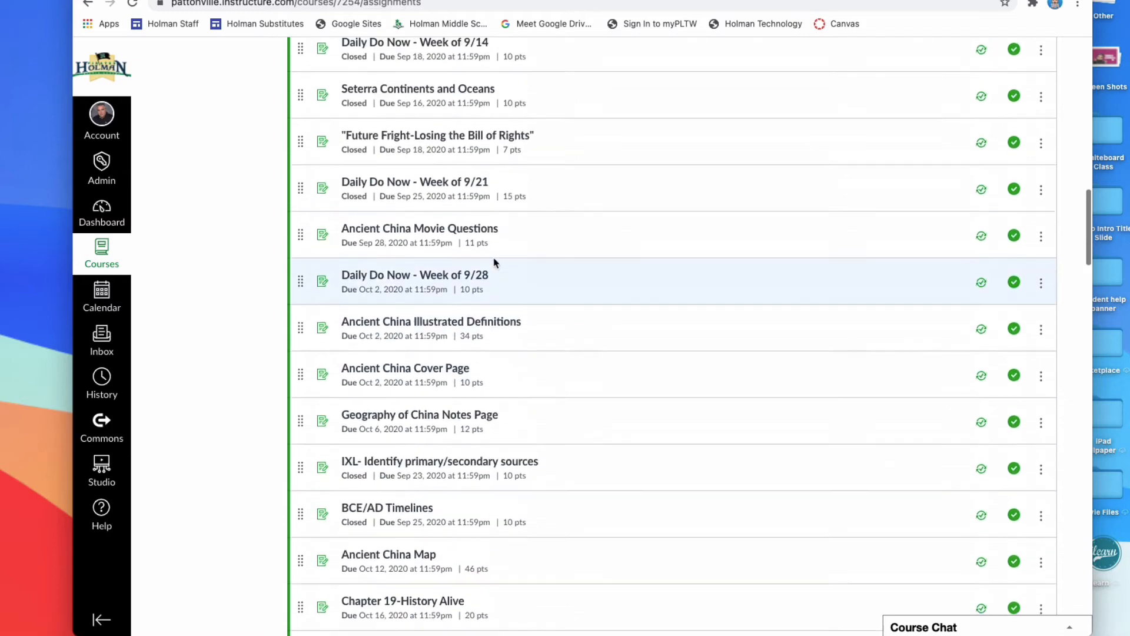
scroll(495, 263, "up", 20)
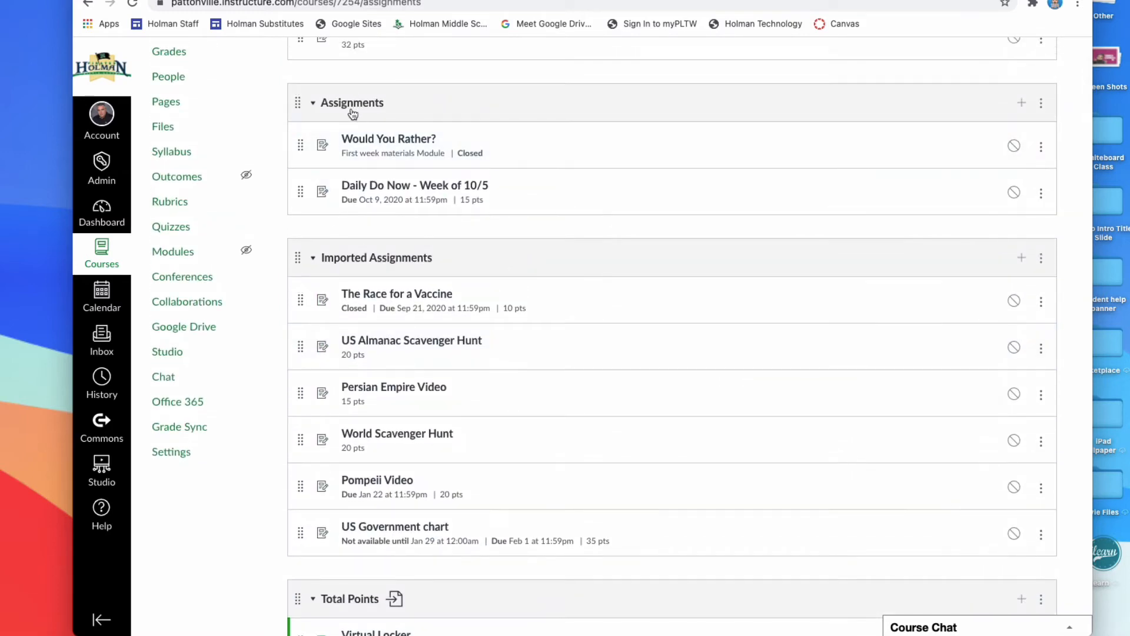
scroll(342, 116, "up", 5)
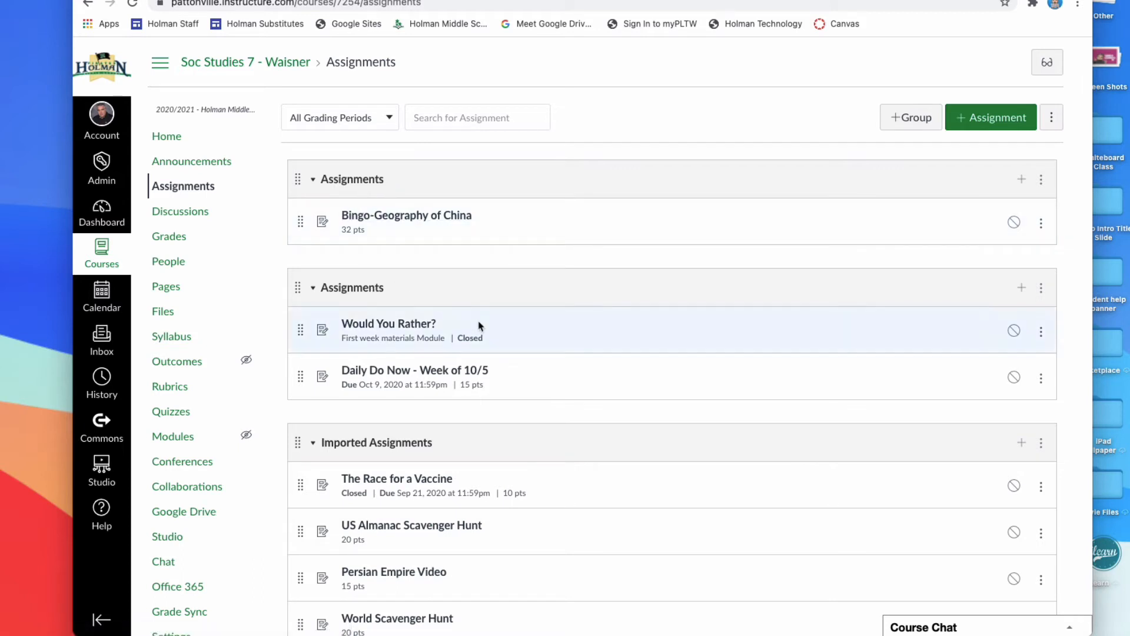
Move the Total Points assignment group above all other groups on the Assignments page.
scroll(478, 325, "down", 5)
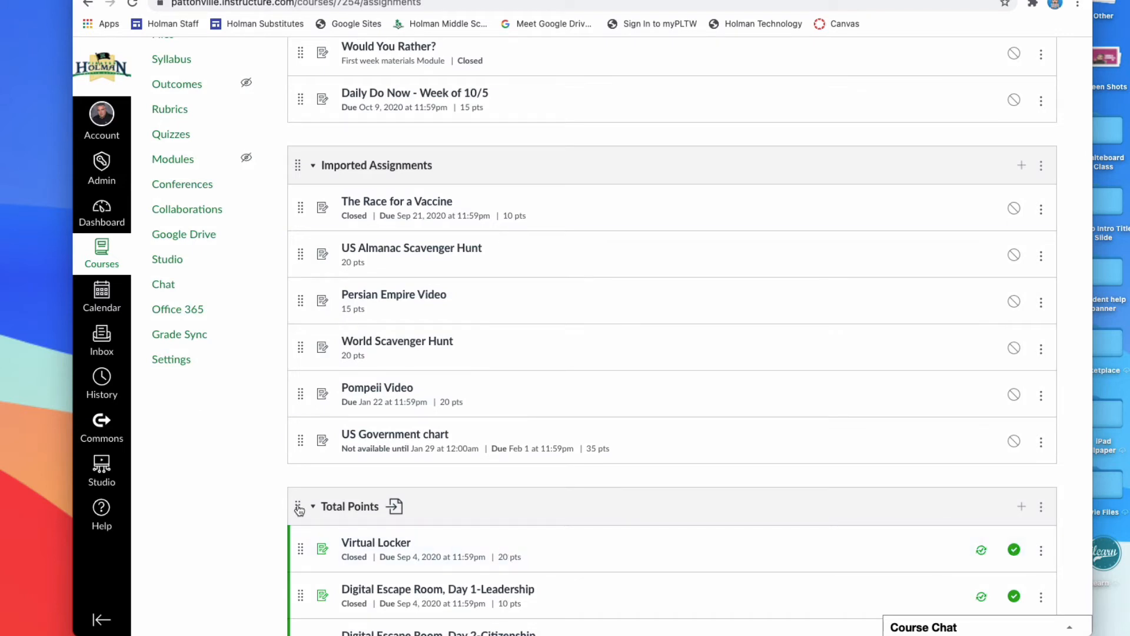
left_click_drag(299, 510, 297, 178)
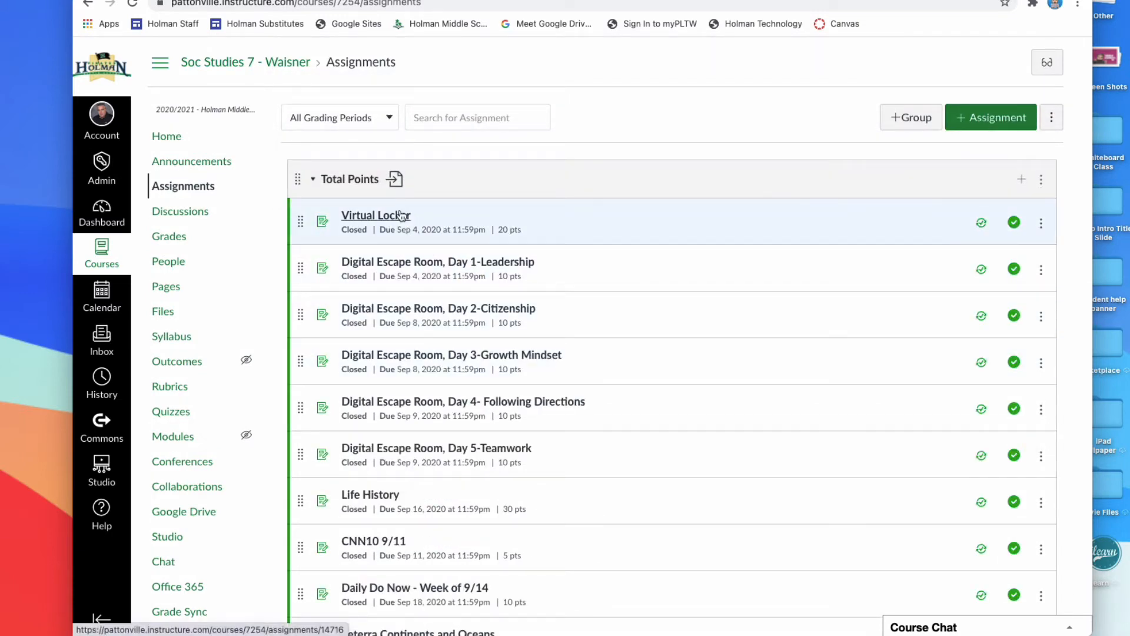
Examine the assignments listed in the Total Points group and the groups below it, down to Imported Assignments.
scroll(484, 408, "down", 2)
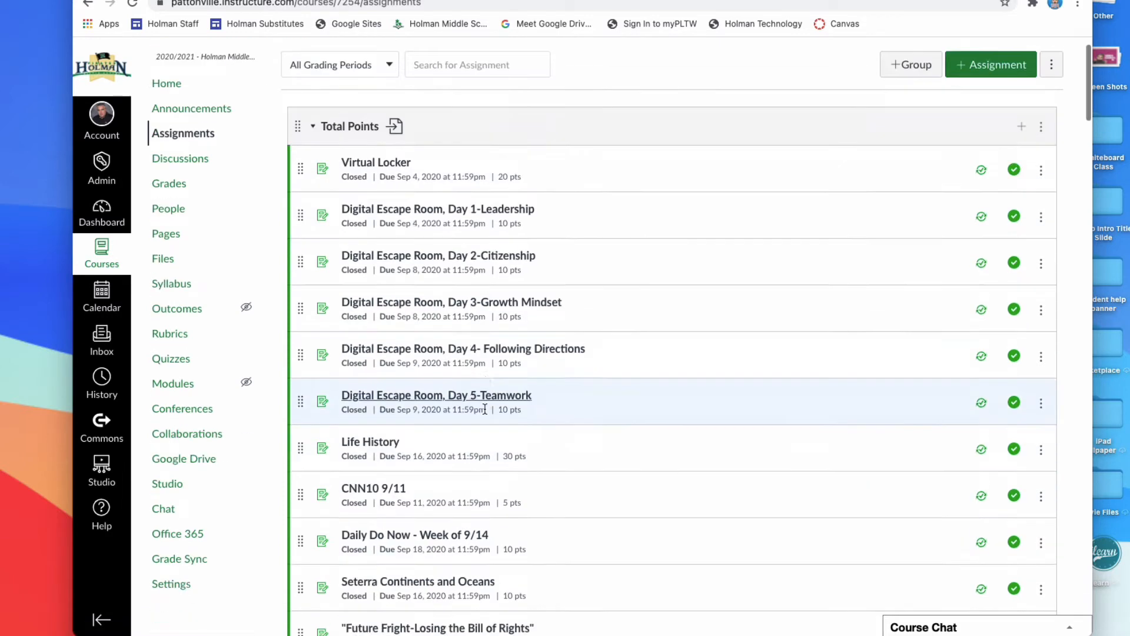
scroll(484, 408, "down", 10)
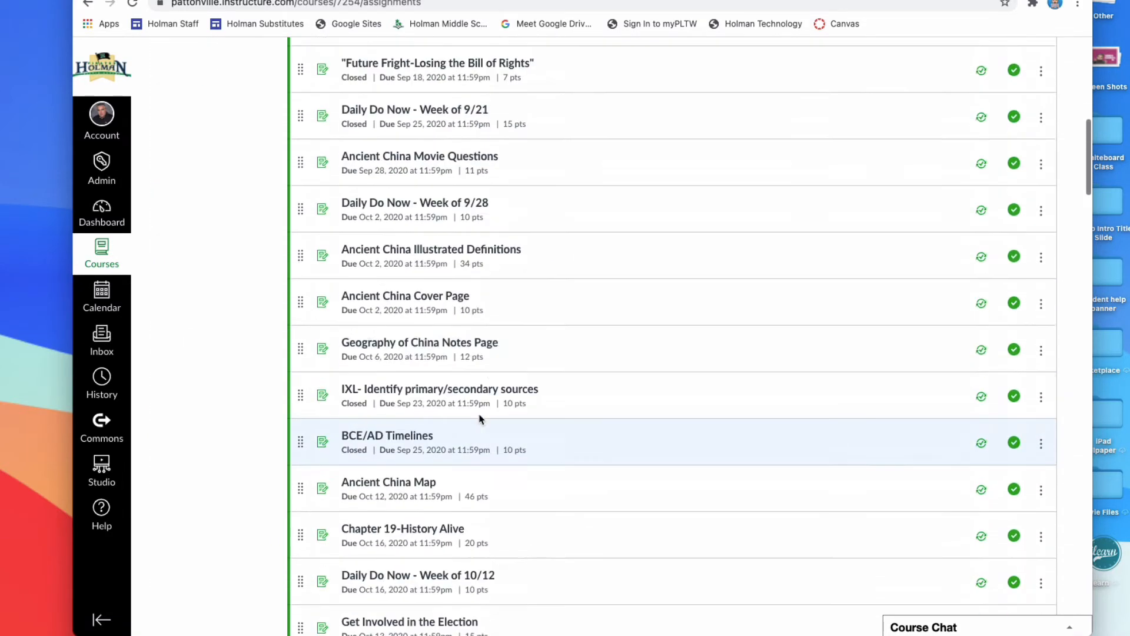
scroll(484, 419, "up", 11)
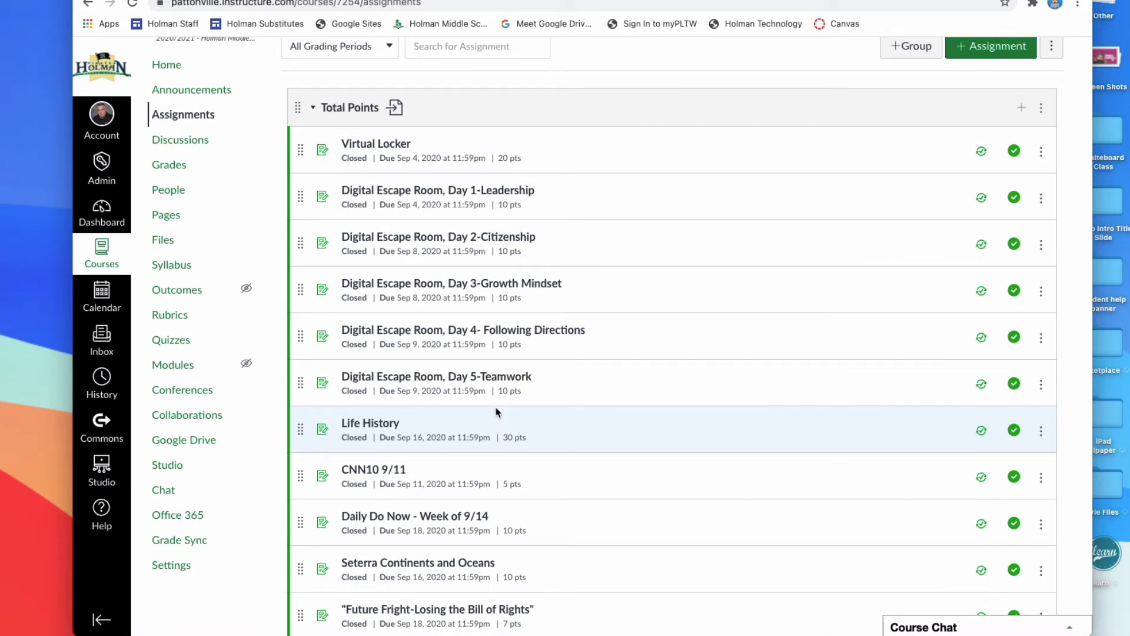
scroll(496, 412, "up", 2)
scroll(498, 413, "down", 15)
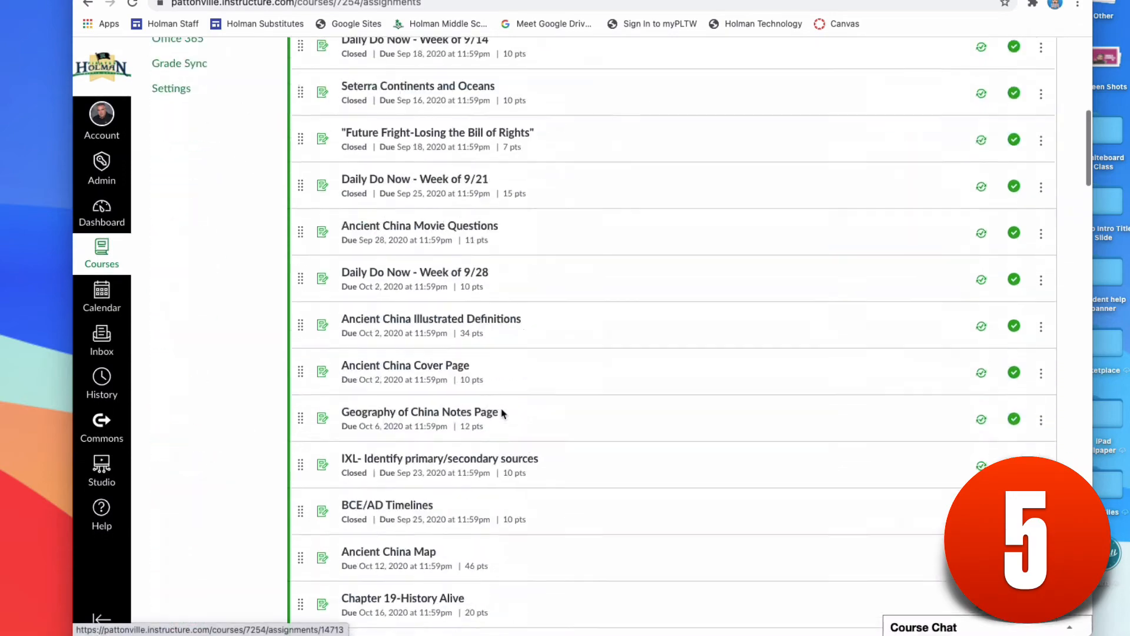
scroll(501, 413, "down", 20)
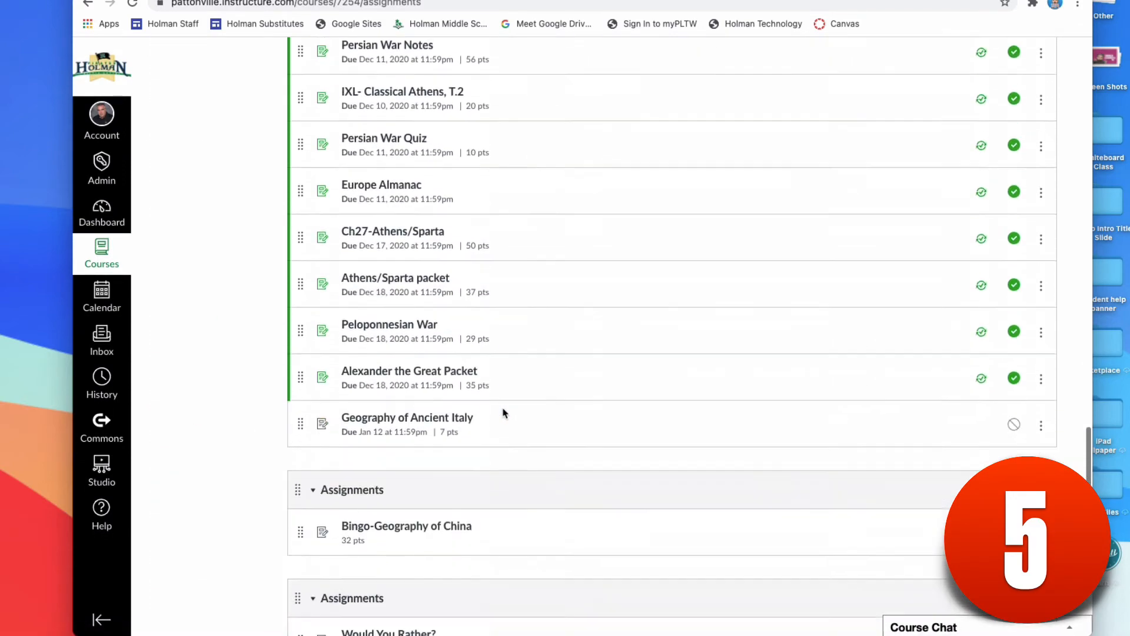
scroll(502, 413, "down", 7)
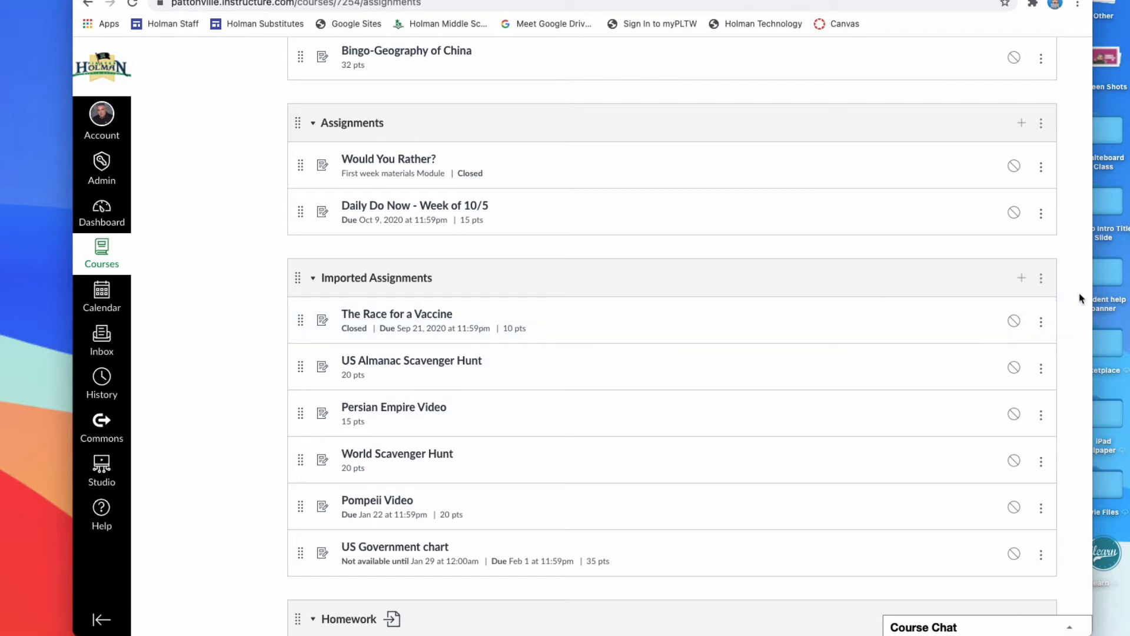
Set up a move of the Imported Assignments group's contents into the Homework group, and cancel it.
left_click(1041, 280)
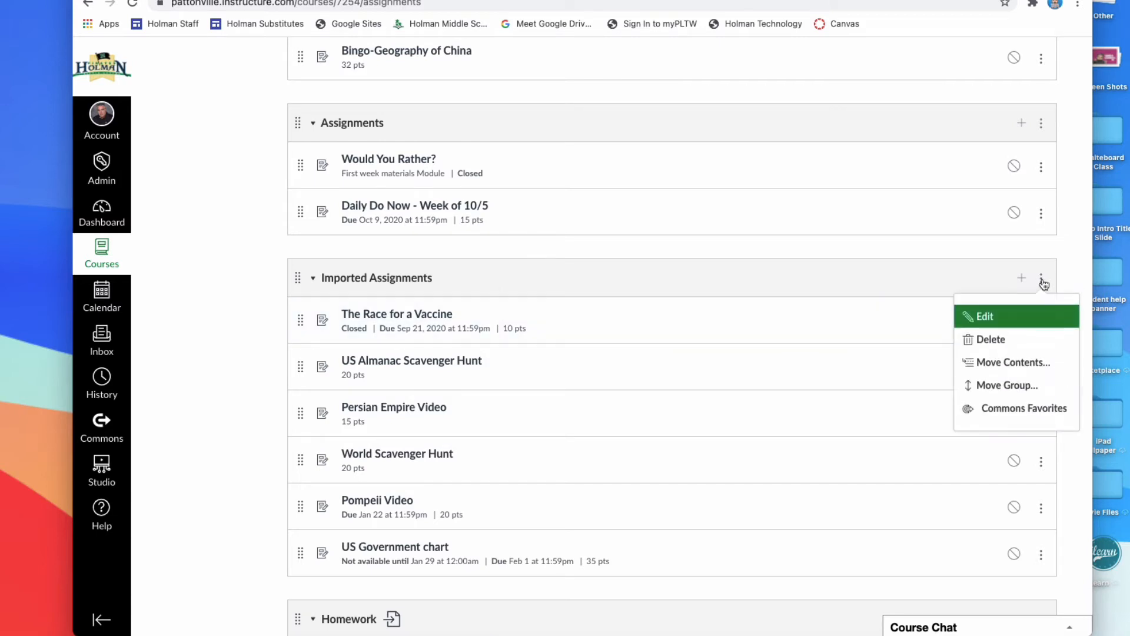
left_click(1005, 361)
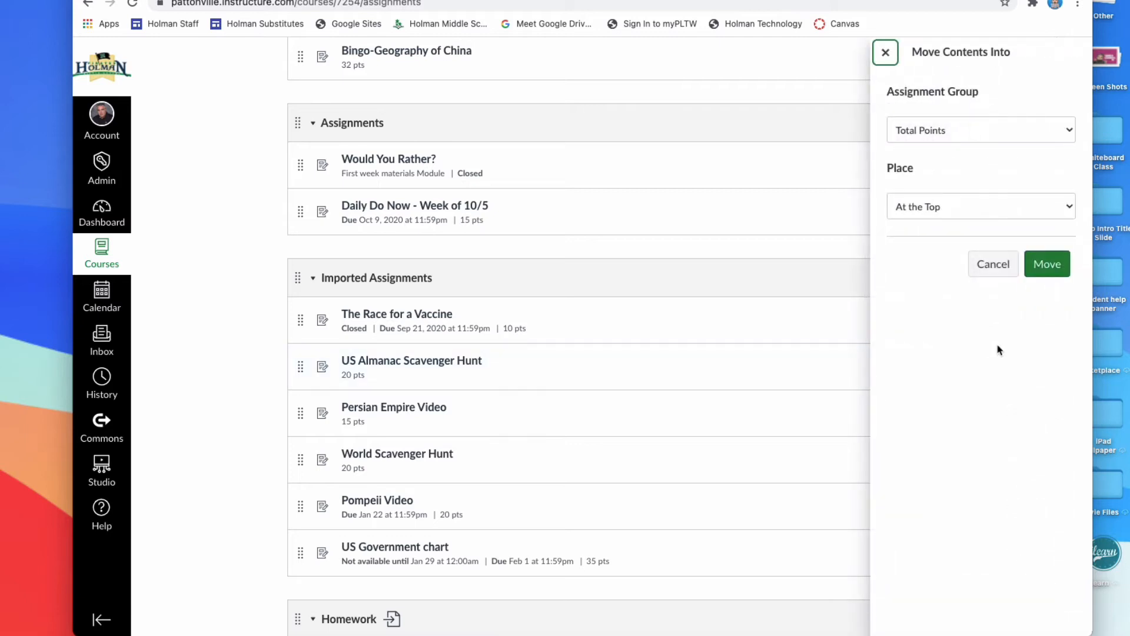
left_click(936, 215)
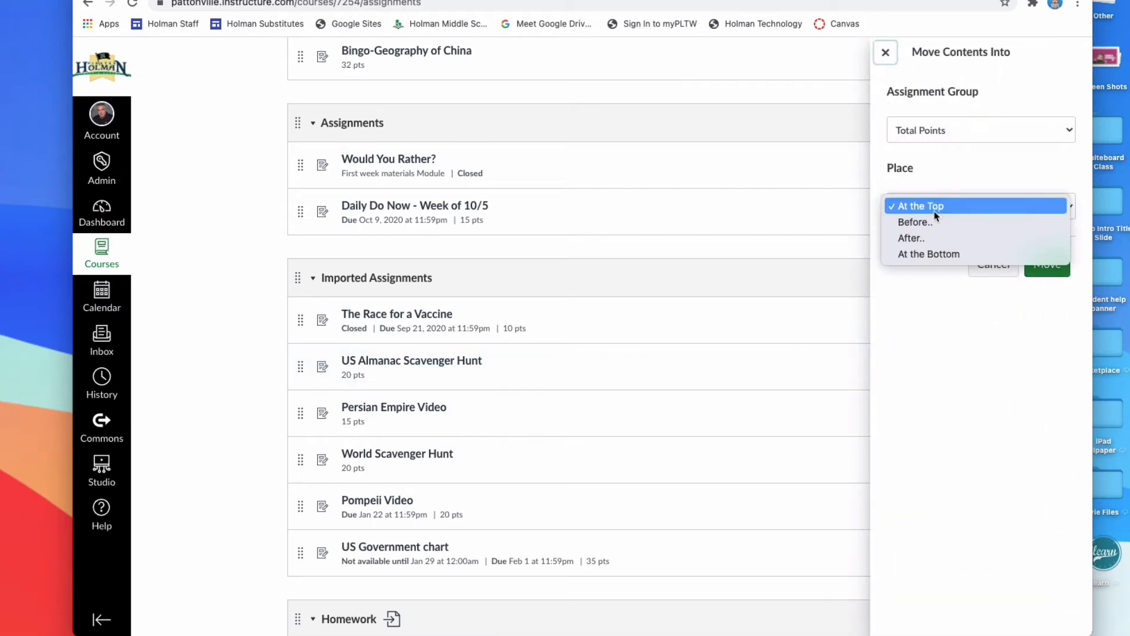
left_click(934, 146)
left_click(935, 140)
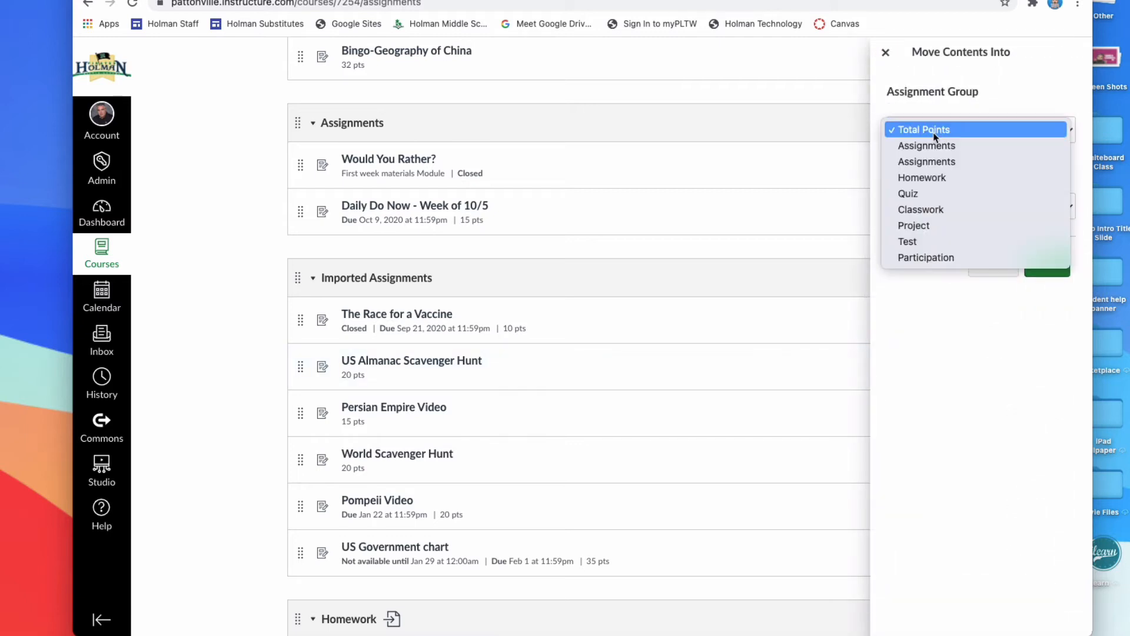
left_click(926, 182)
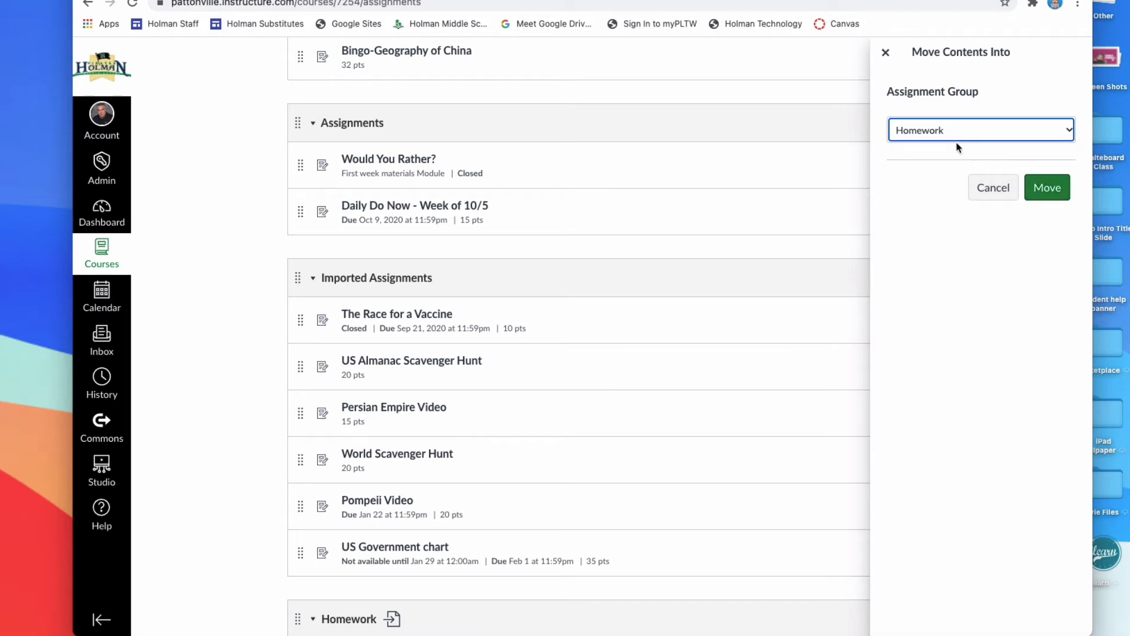
left_click(980, 187)
Open the 4:43 Zoom Setup video from the Studio library and look at its sharing options.
left_click(90, 471)
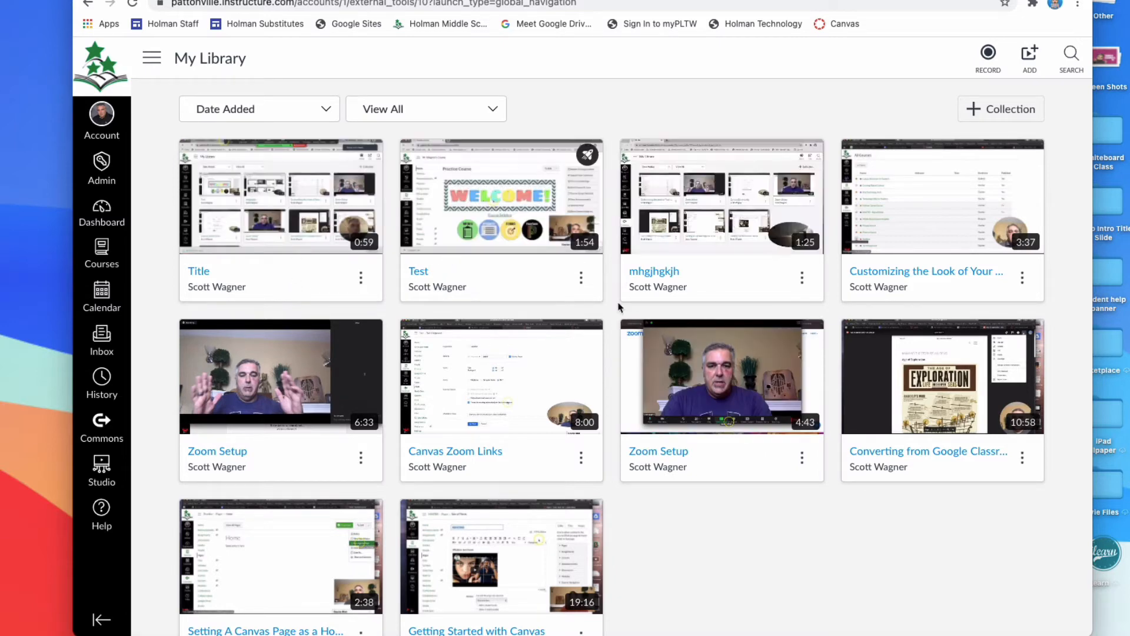
left_click(667, 448)
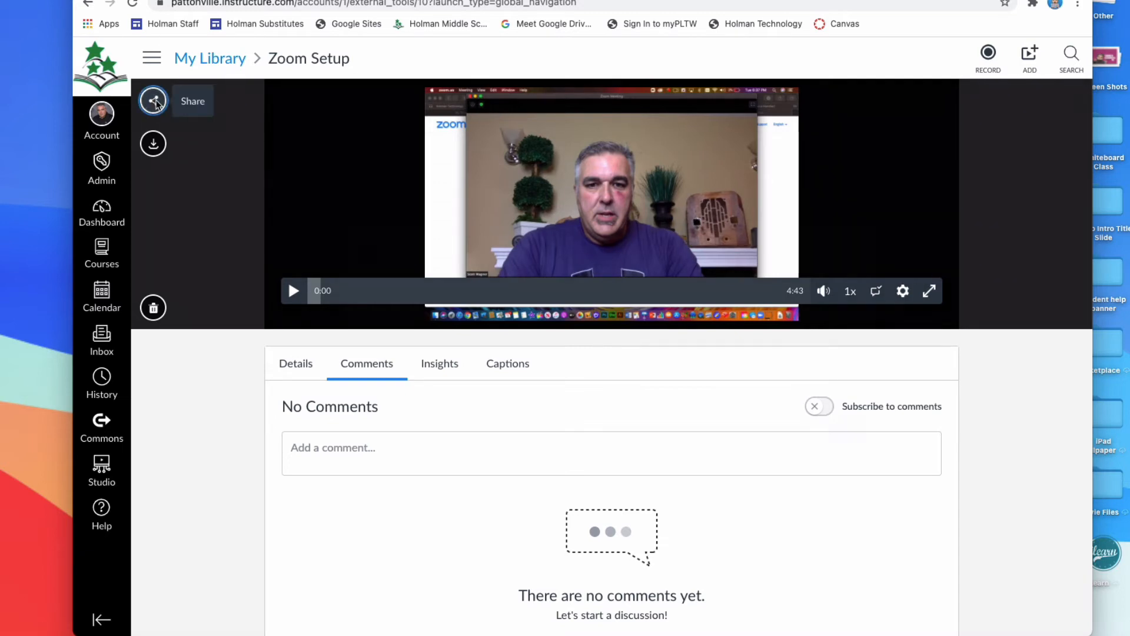
left_click(154, 103)
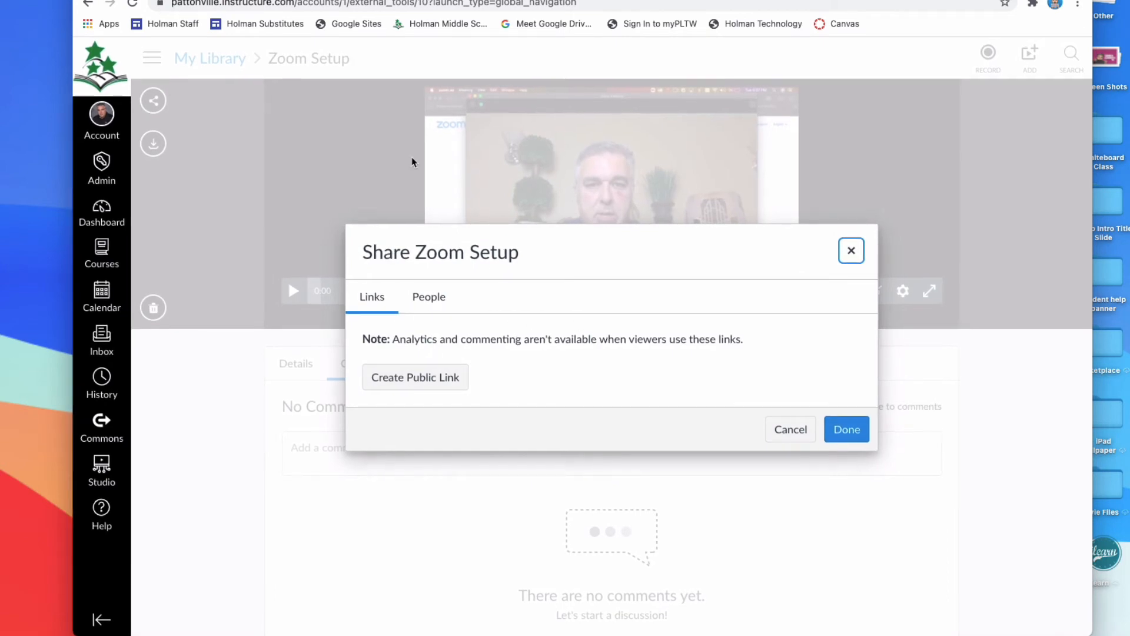
left_click(855, 252)
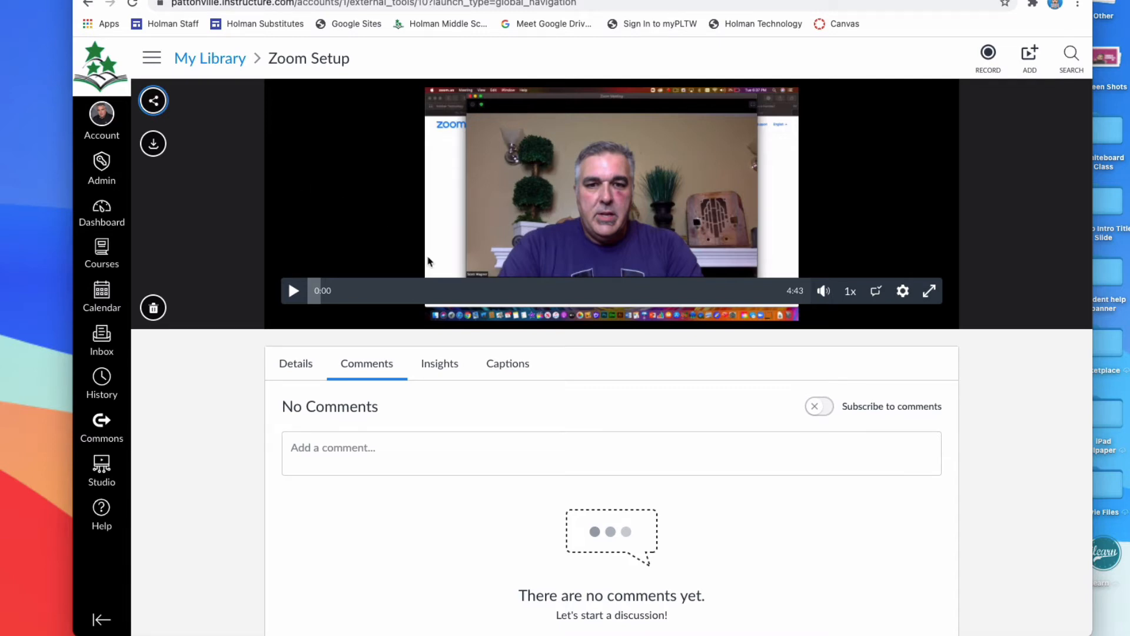
Create a public link for the Zoom Setup video, select the whole link and close the sharing options.
left_click(147, 102)
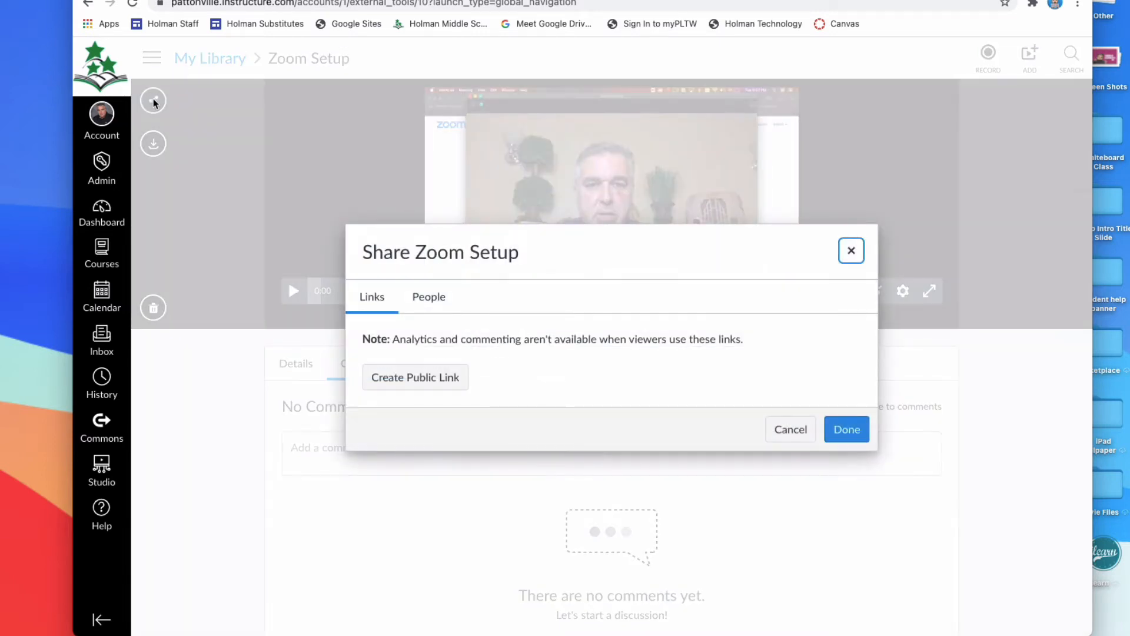
left_click(435, 377)
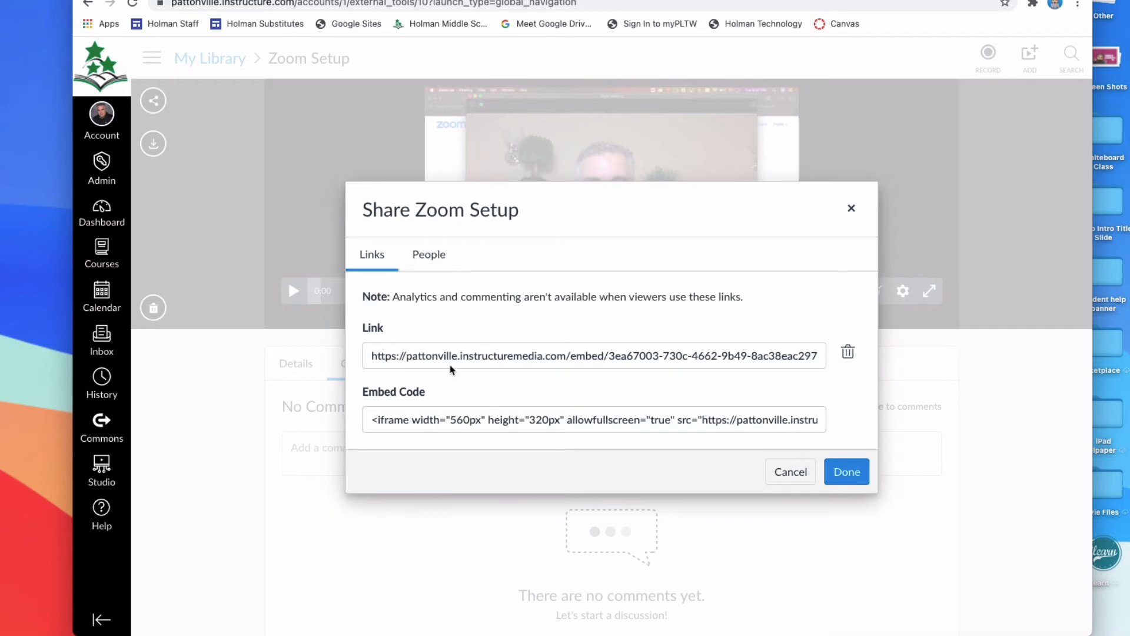
triple_click(474, 356)
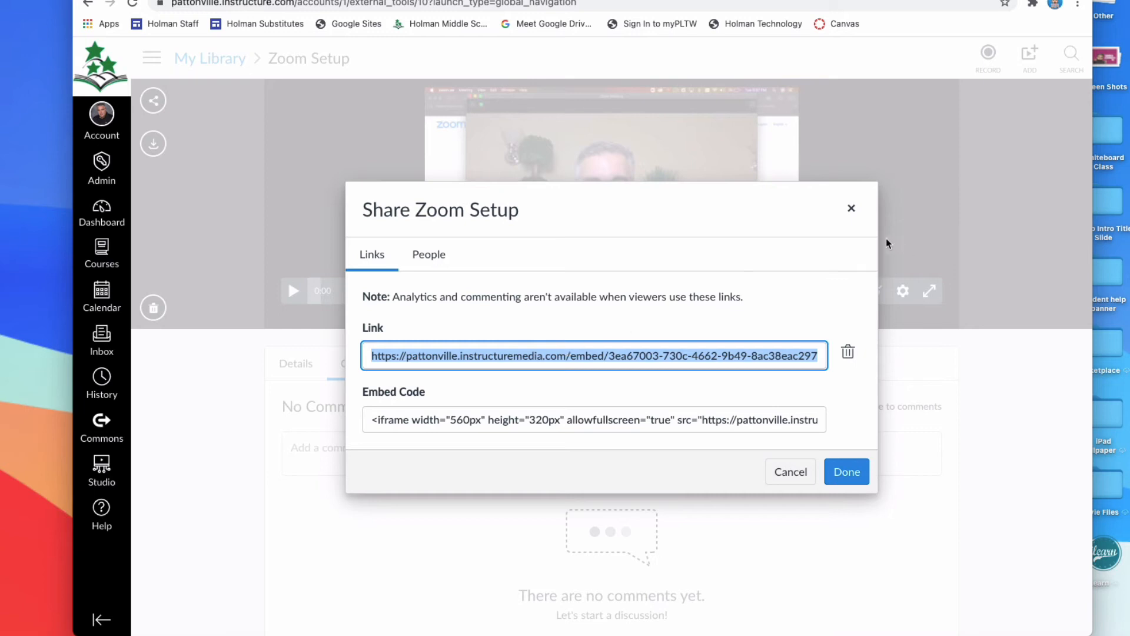
left_click(851, 208)
Go to the Dashboard and dismiss the Grade Amazing Assignment item from the To Do list.
left_click(101, 164)
left_click(101, 165)
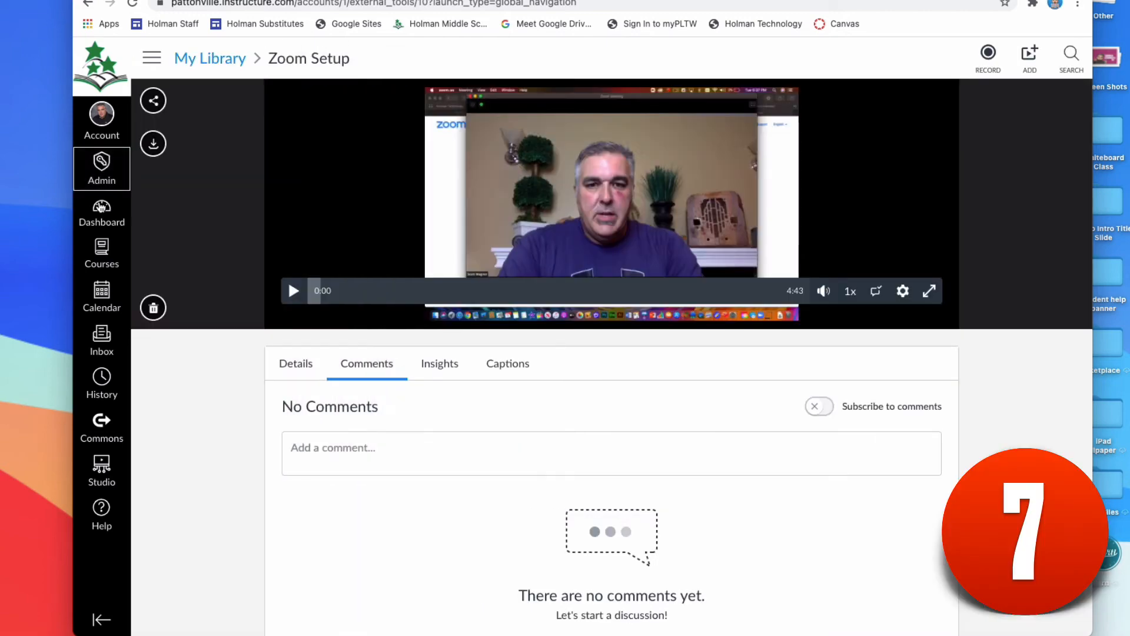
left_click(101, 207)
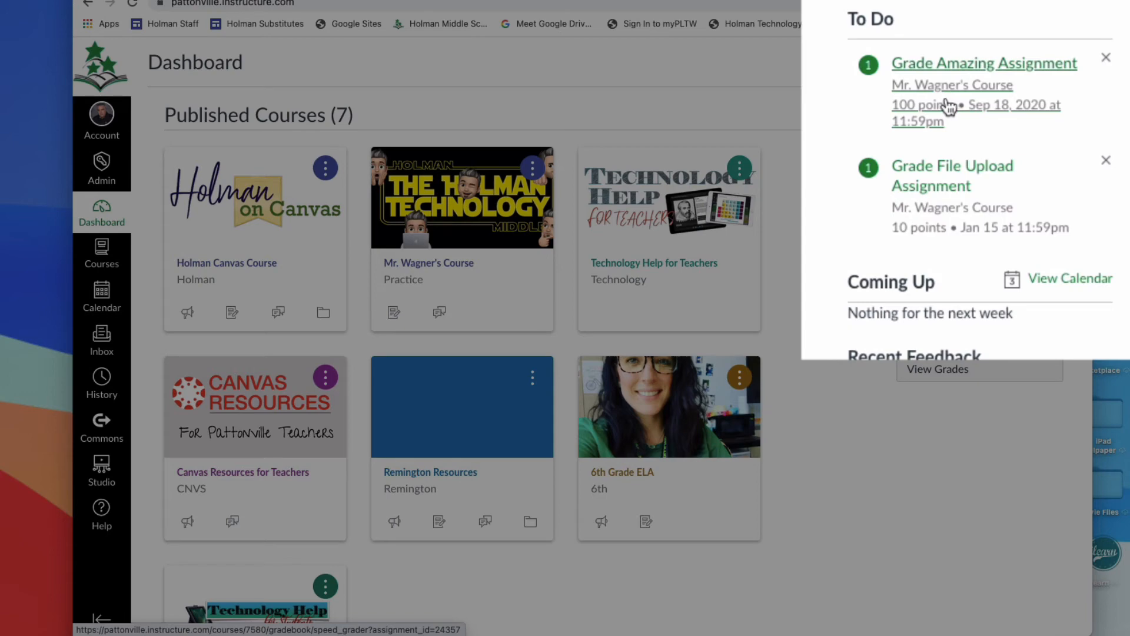
left_click(1106, 60)
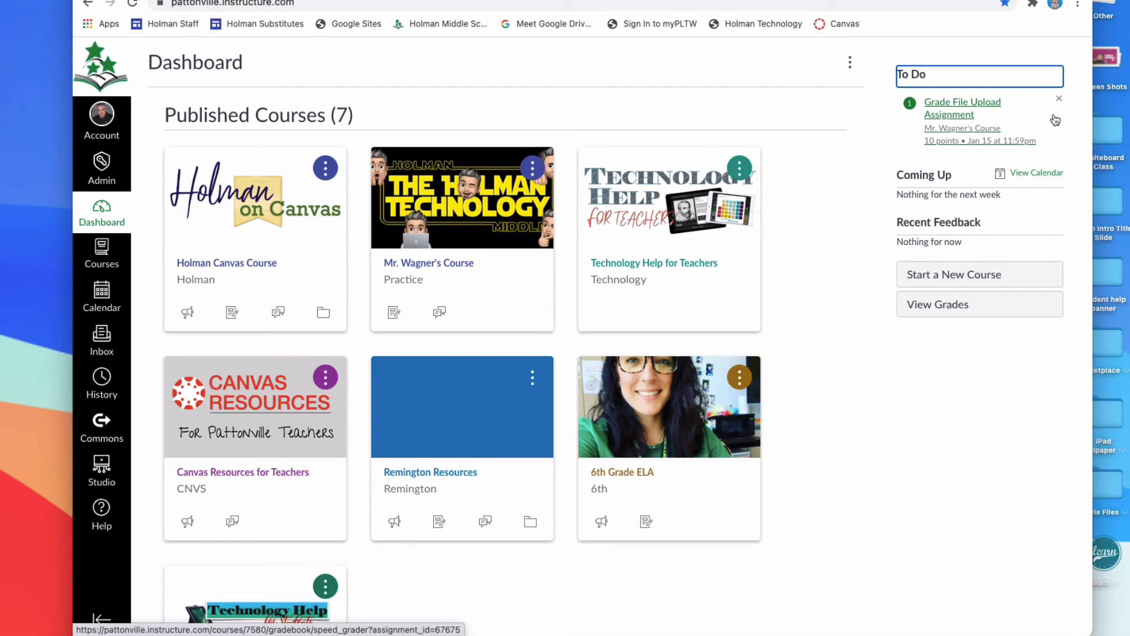
Open the Holman Canvas Course and validate the links in its content from the course settings.
left_click(220, 272)
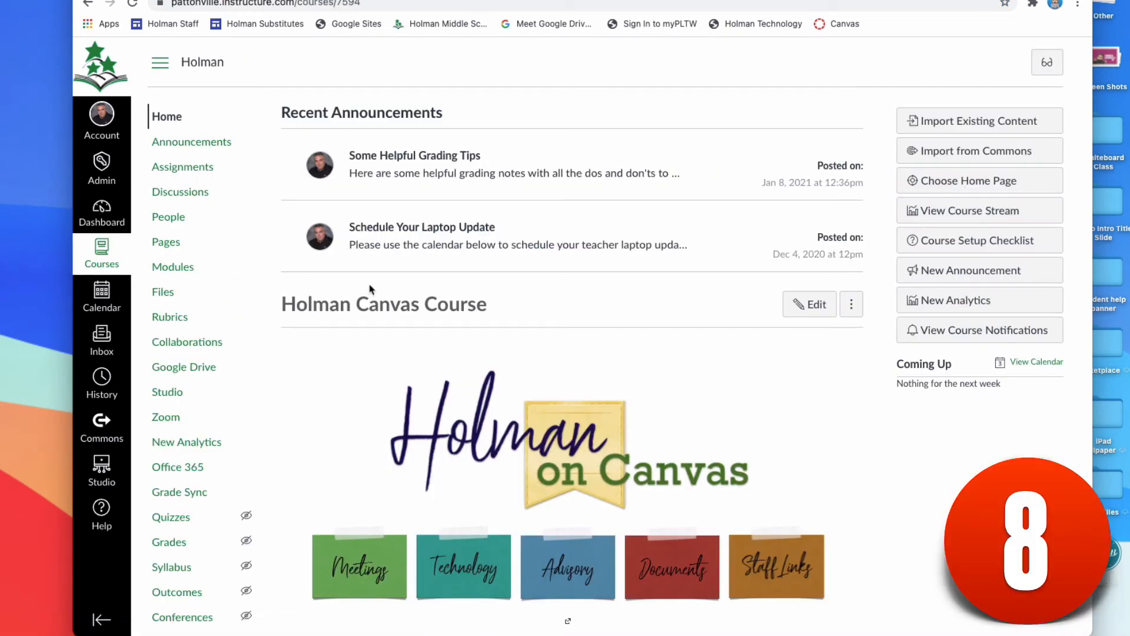
scroll(381, 286, "down", 3)
scroll(380, 286, "down", 2)
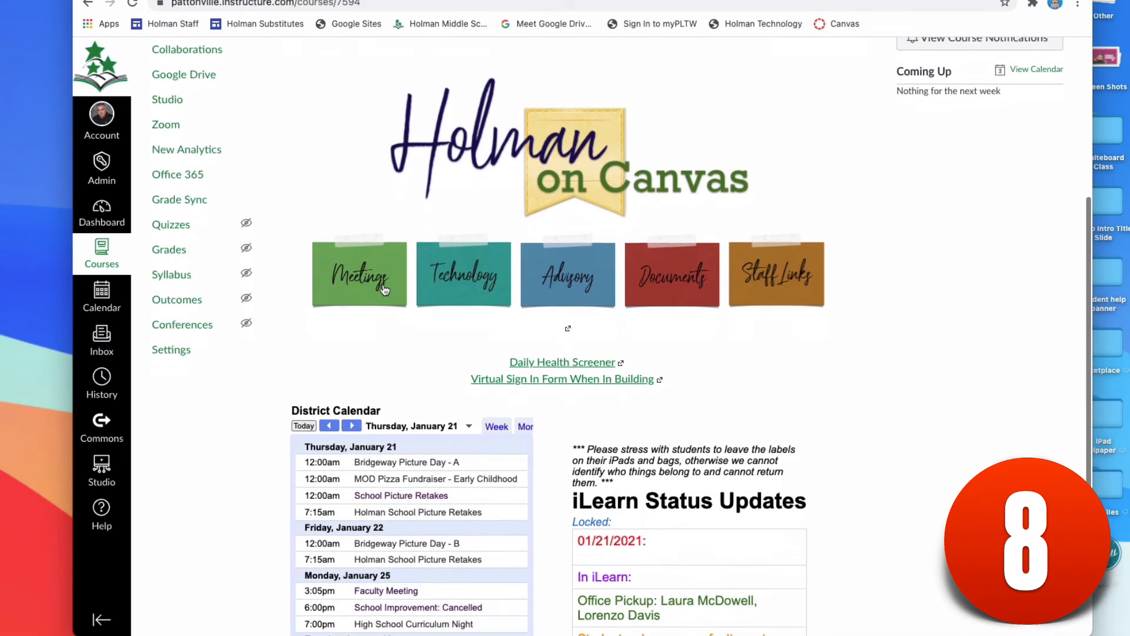
scroll(297, 259, "up", 5)
scroll(297, 259, "down", 5)
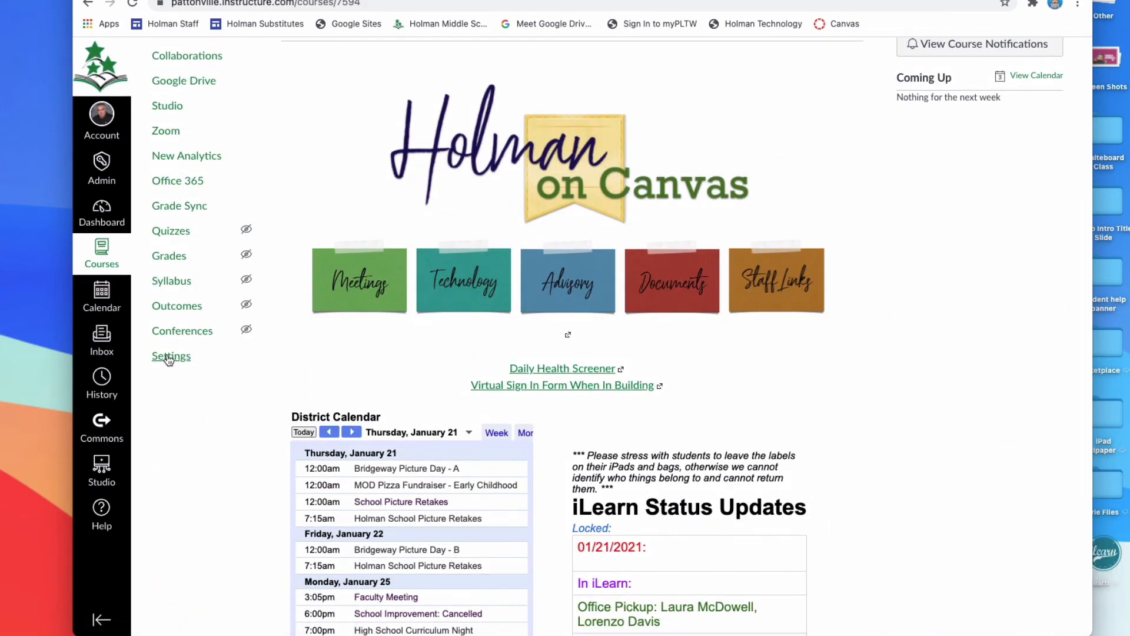
left_click(171, 356)
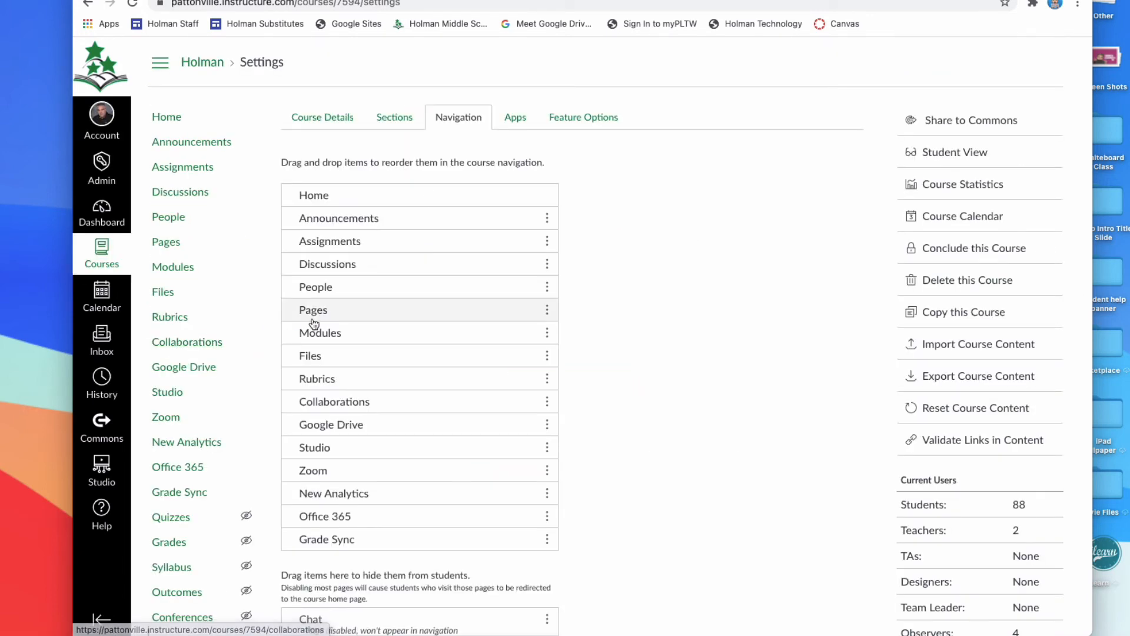
left_click(327, 129)
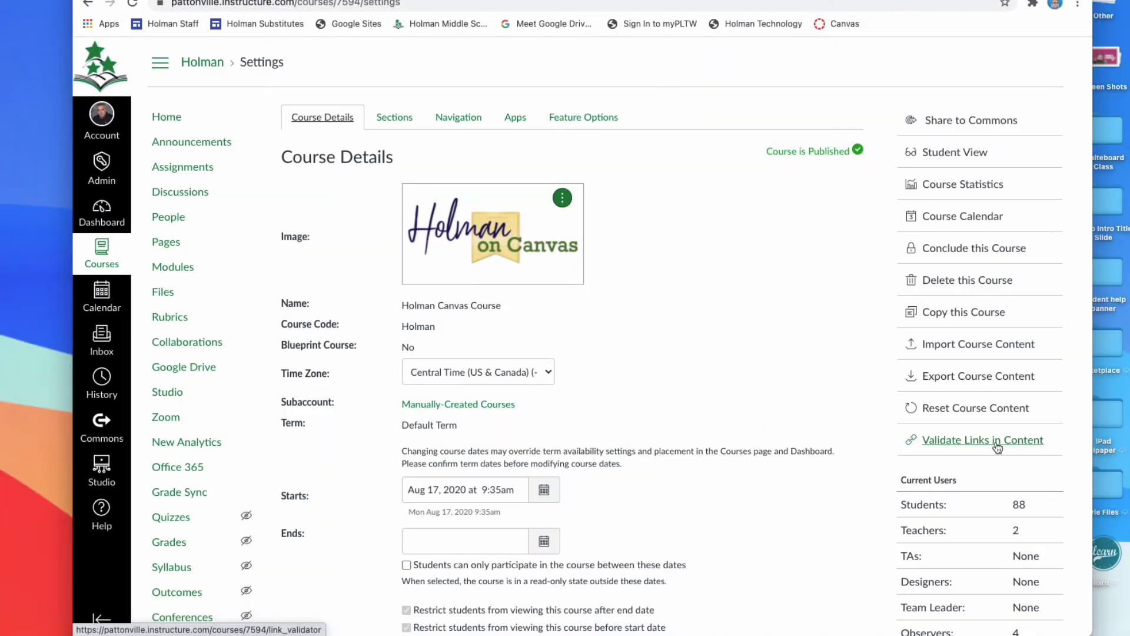
left_click(967, 446)
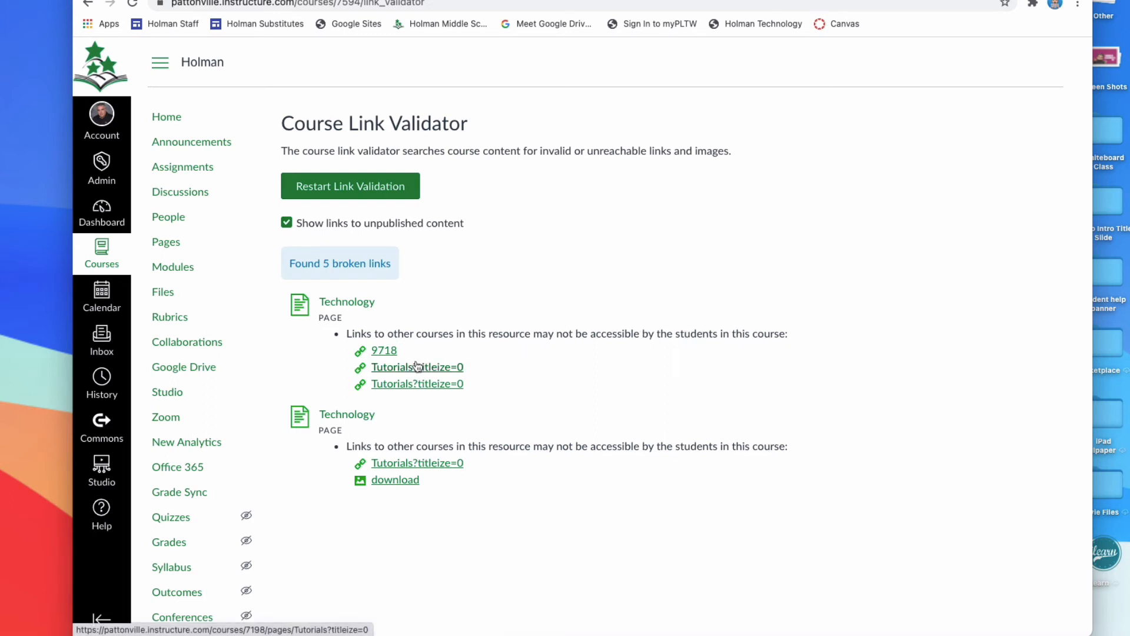
Check where the reported link 9718 leads, return to the validation results and open the first Technology page listed.
left_click(383, 352)
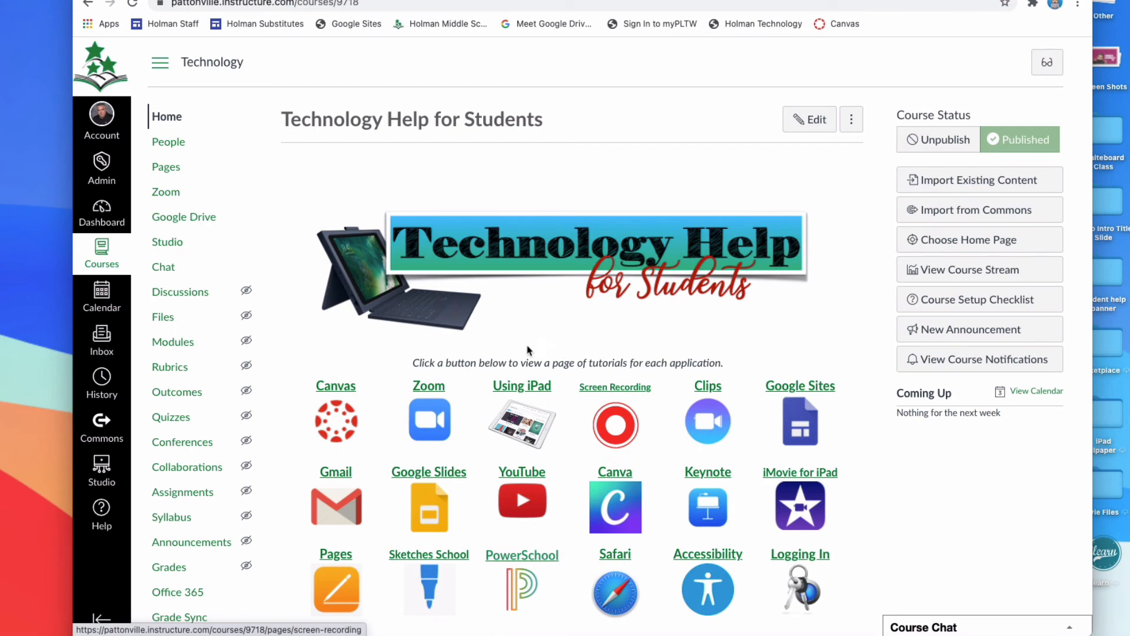
left_click(87, 3)
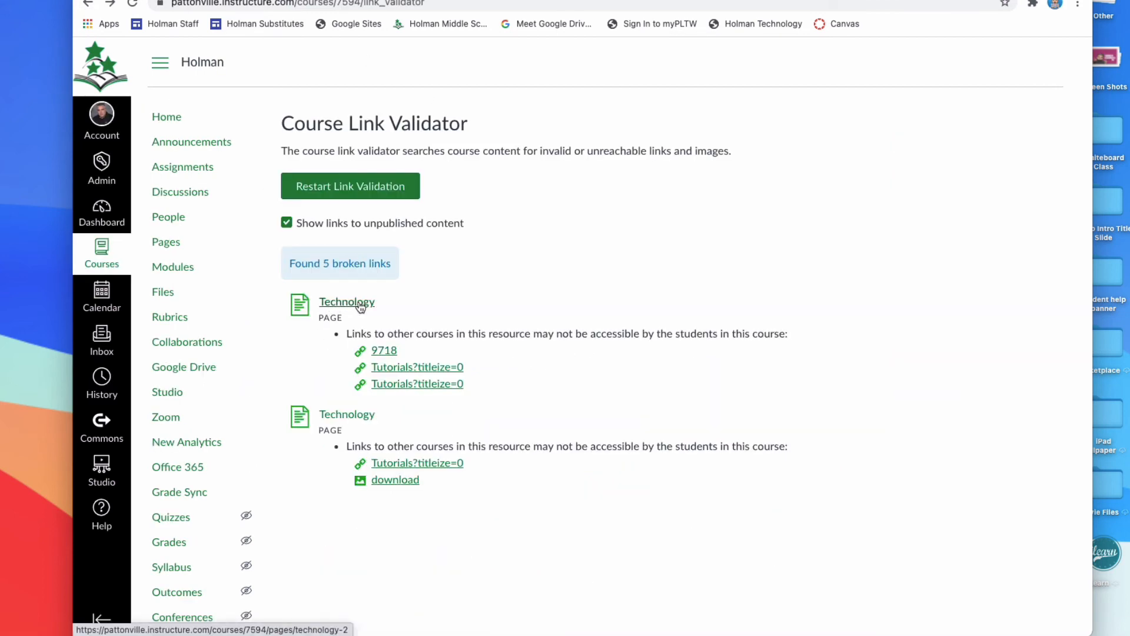
left_click(360, 307)
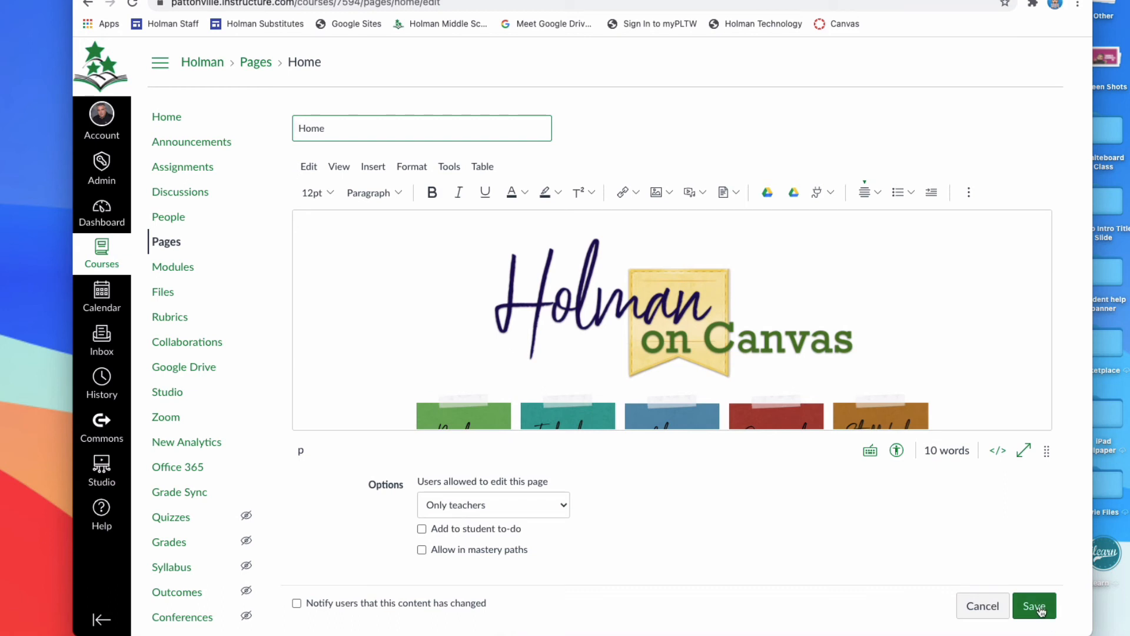
Enable RCE Auto-Save in the Holman course's feature options.
scroll(1049, 605, "down", 1)
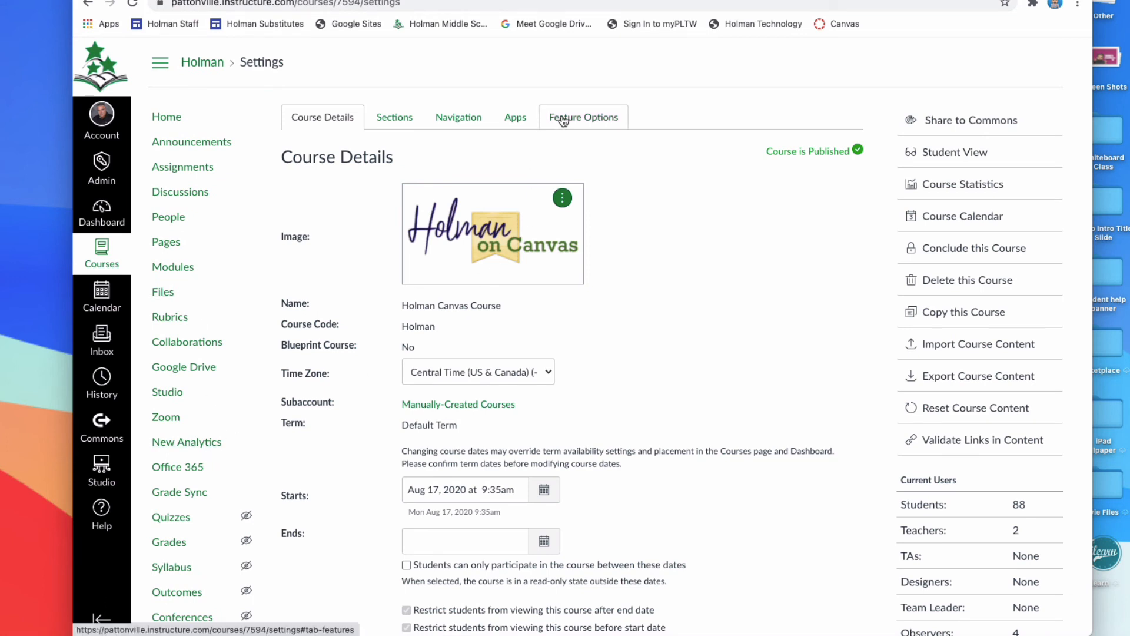
left_click(598, 121)
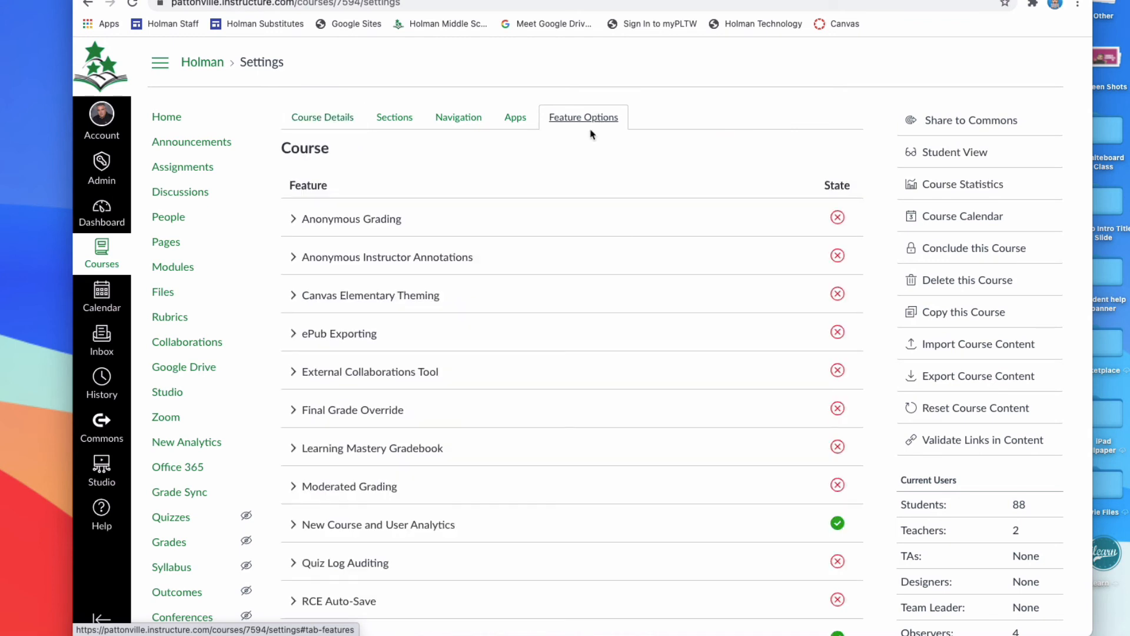
scroll(606, 271, "down", 3)
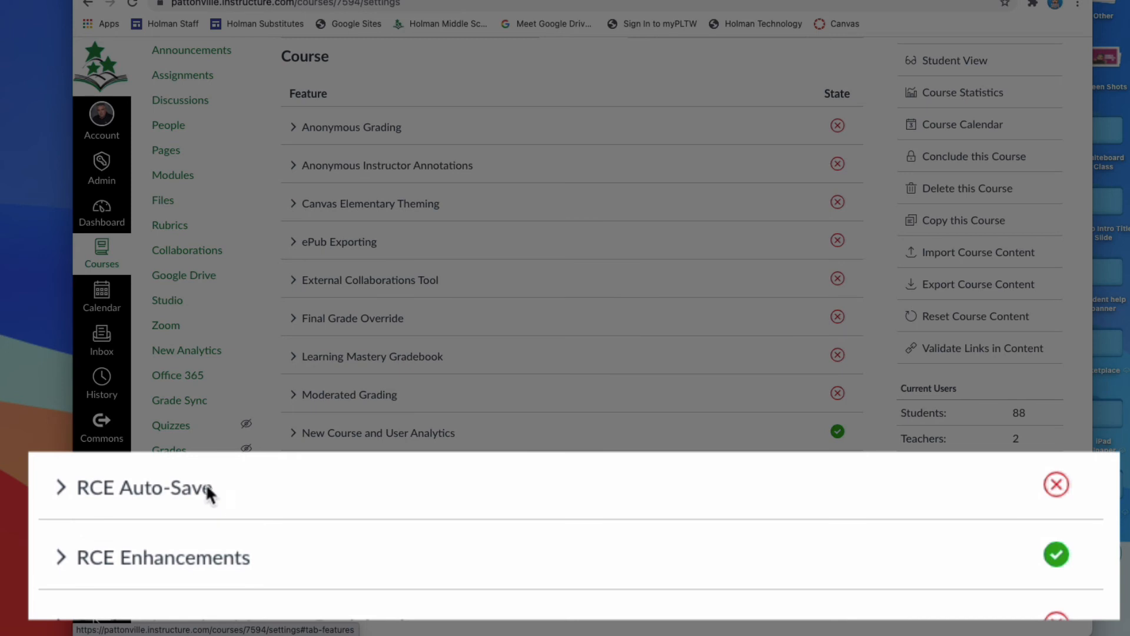
left_click(1058, 494)
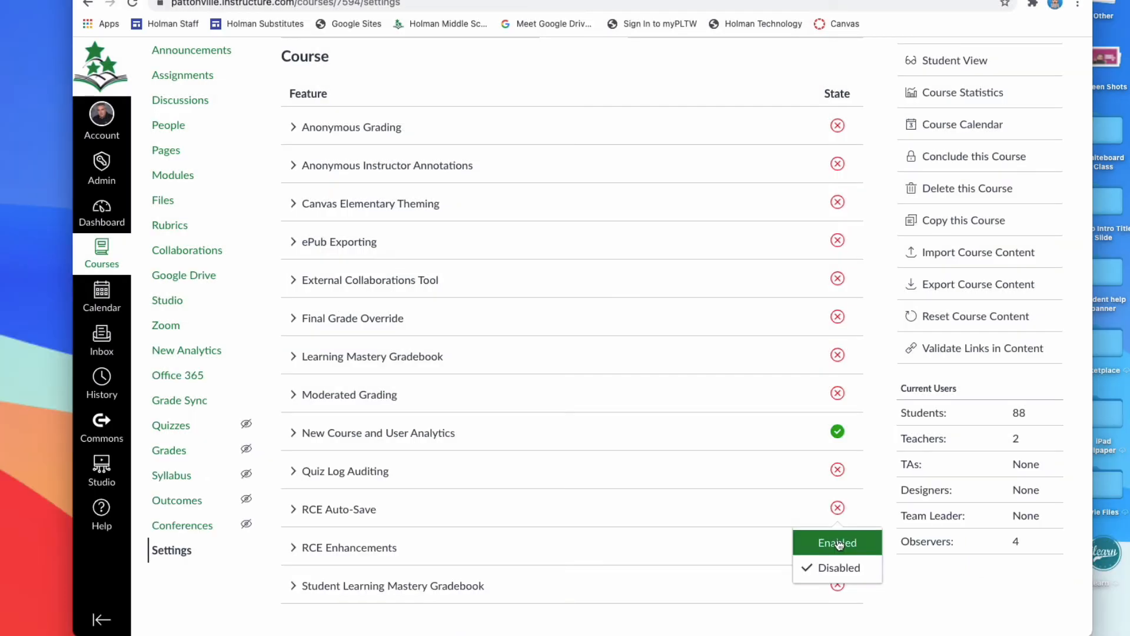
left_click(837, 542)
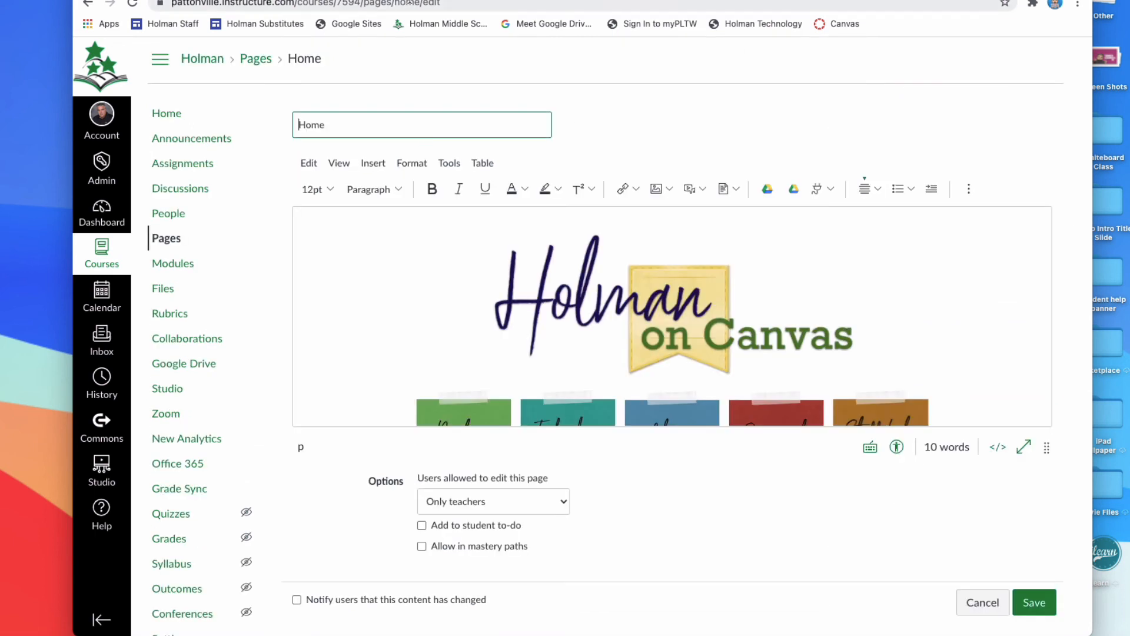
Reload the Home page's editor and look through the page content around the District Calendar.
key("super+r")
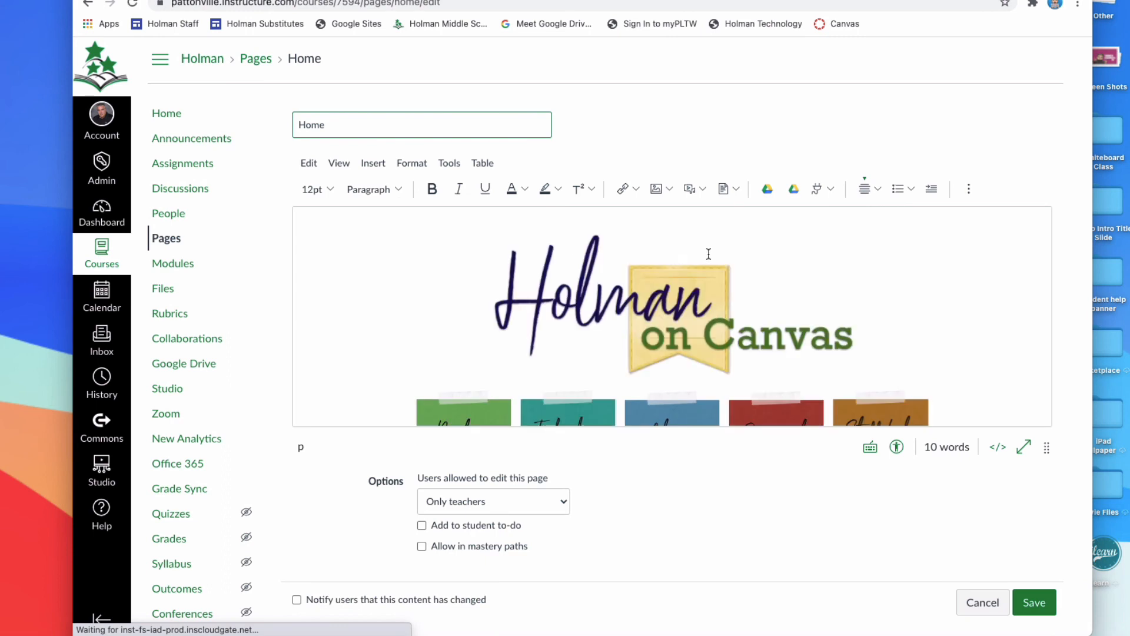
scroll(900, 298, "down", 5)
left_click(873, 366)
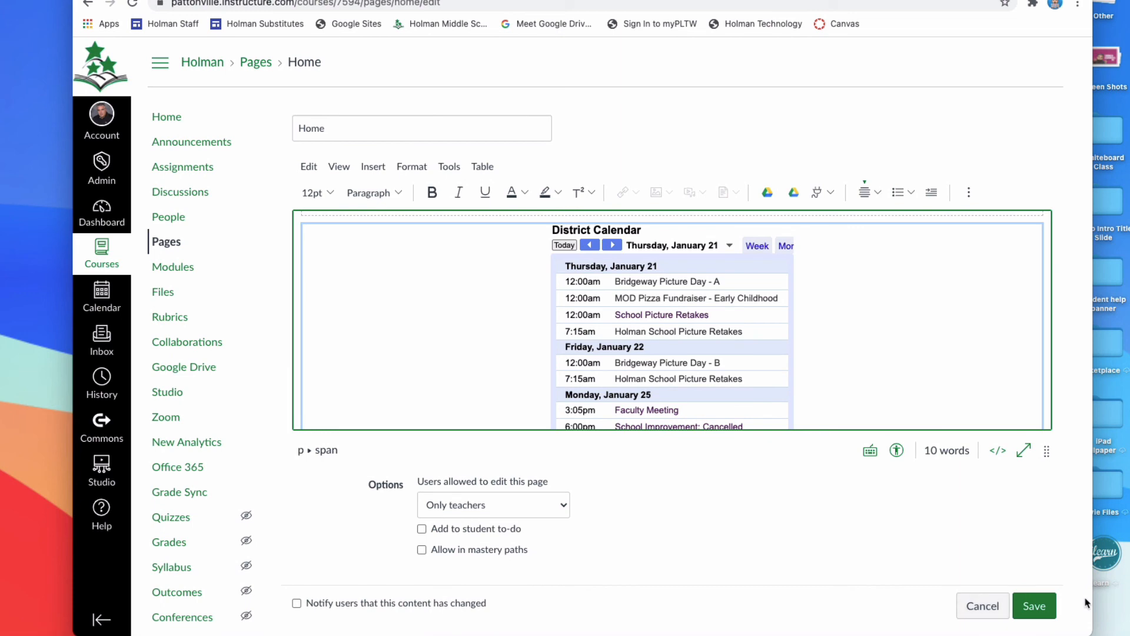
scroll(1034, 574, "down", 1)
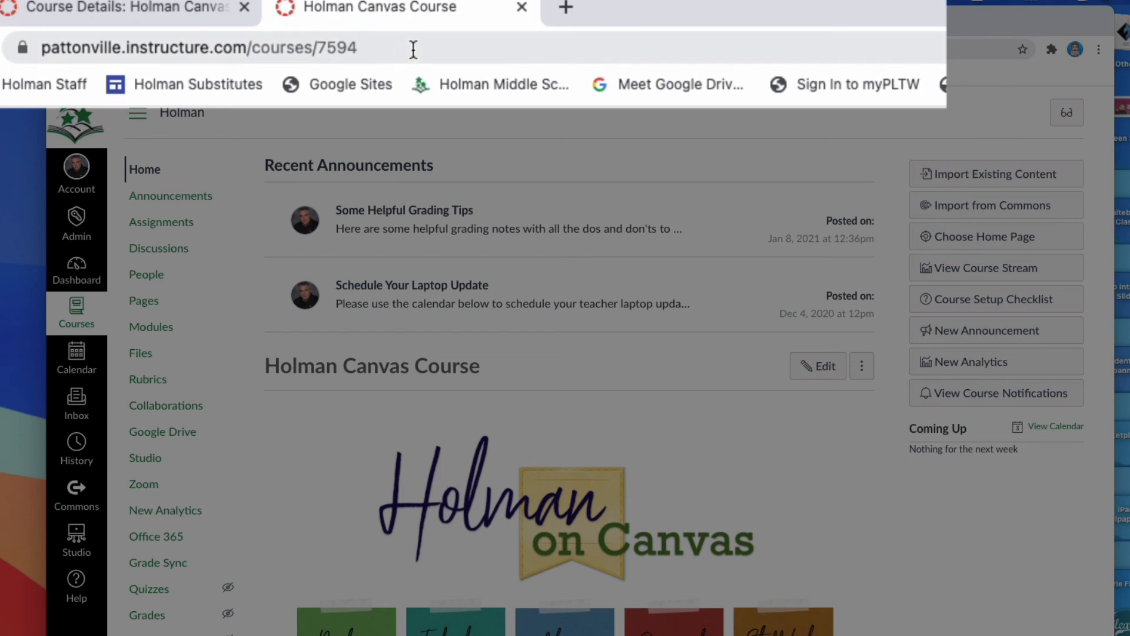
Open the Holman course's Restore Deleted Items page by adding /undelete to the course address, and look through the deleted items.
left_click(413, 50)
left_click(413, 49)
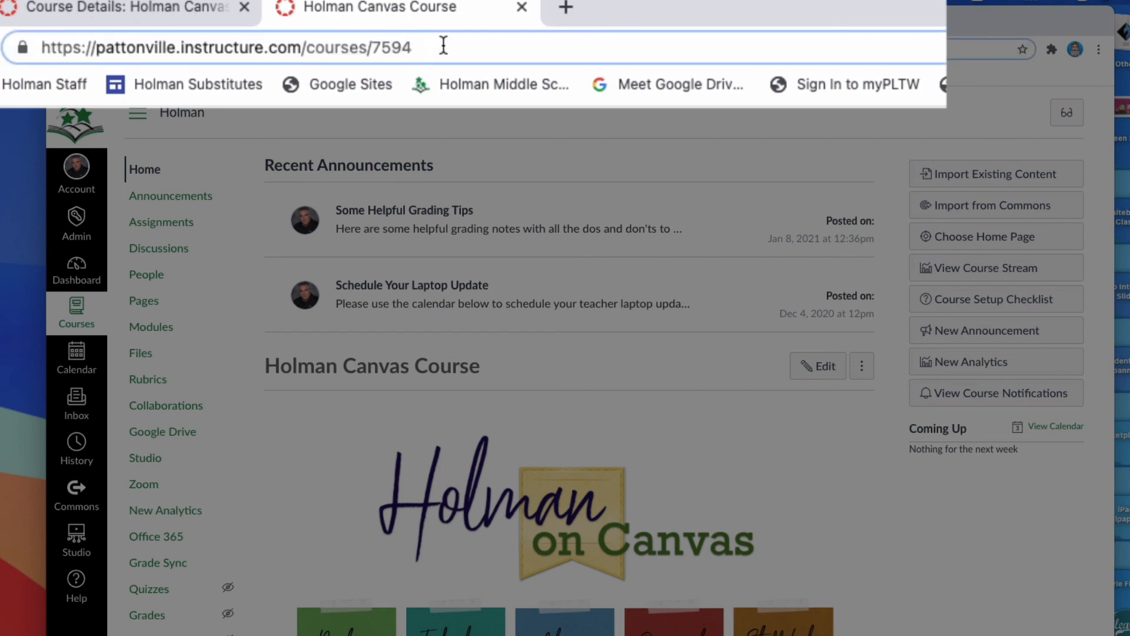
type("/")
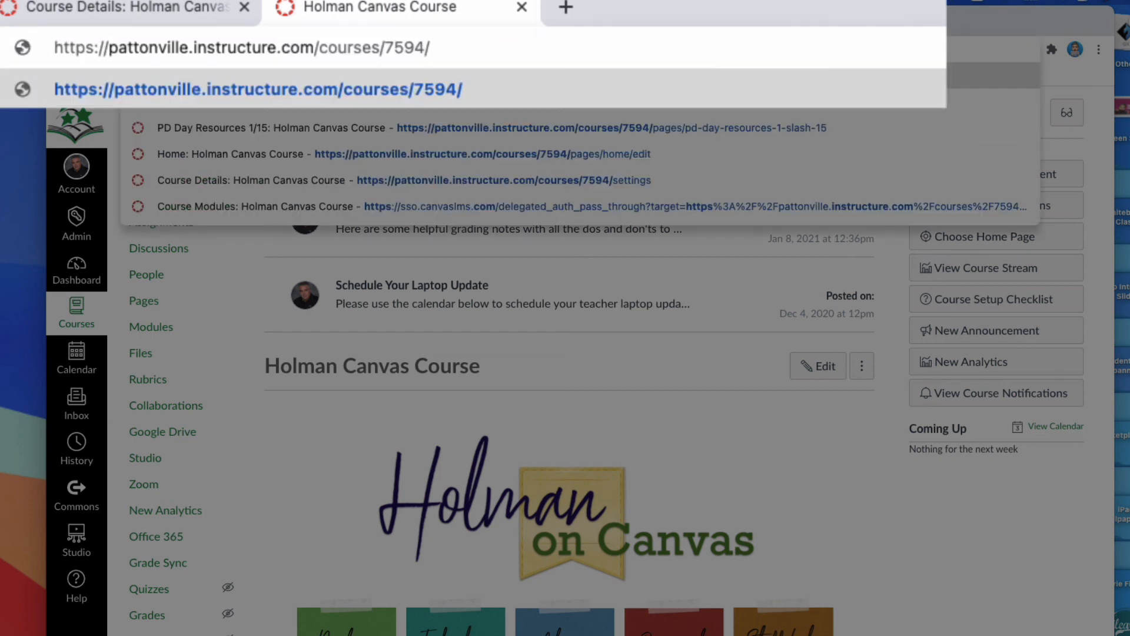
type("undelete")
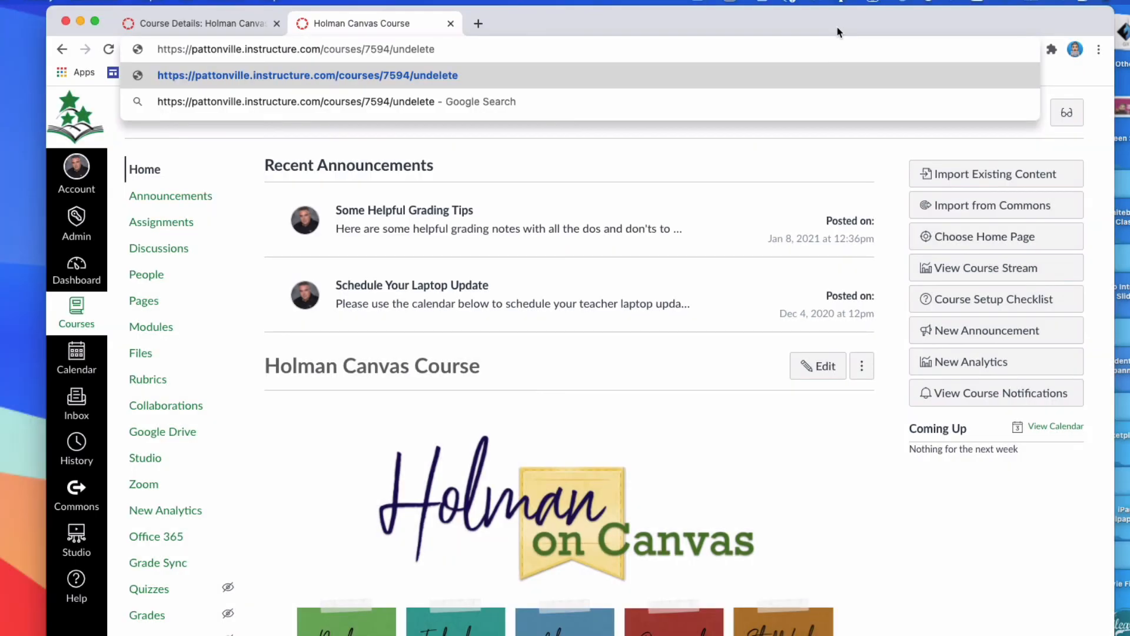
key("Return")
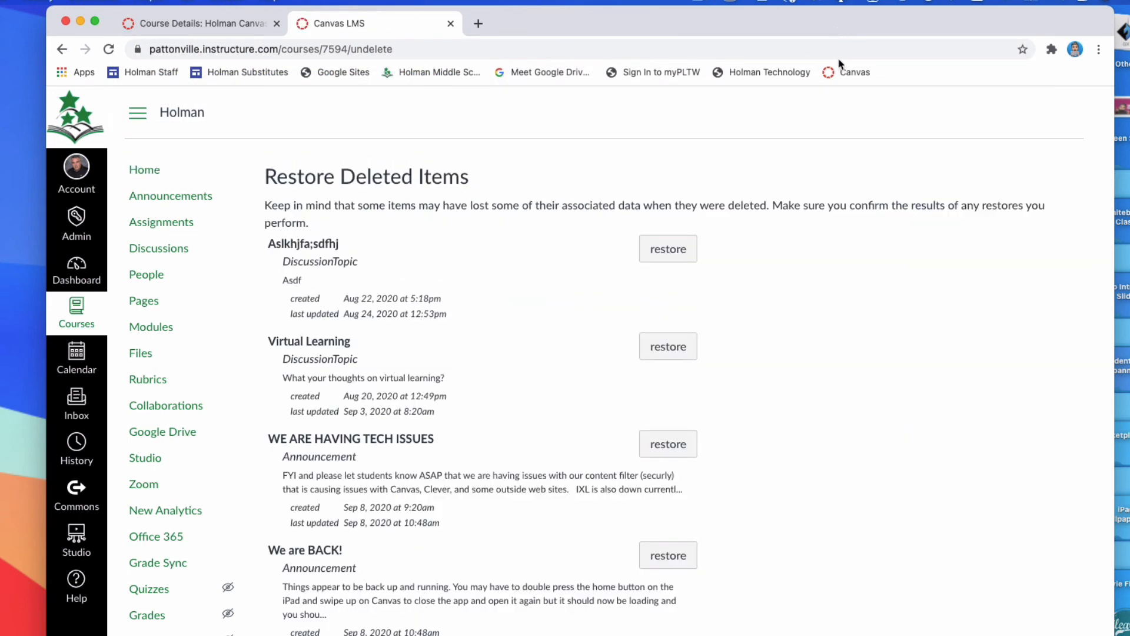
scroll(526, 262, "down", 10)
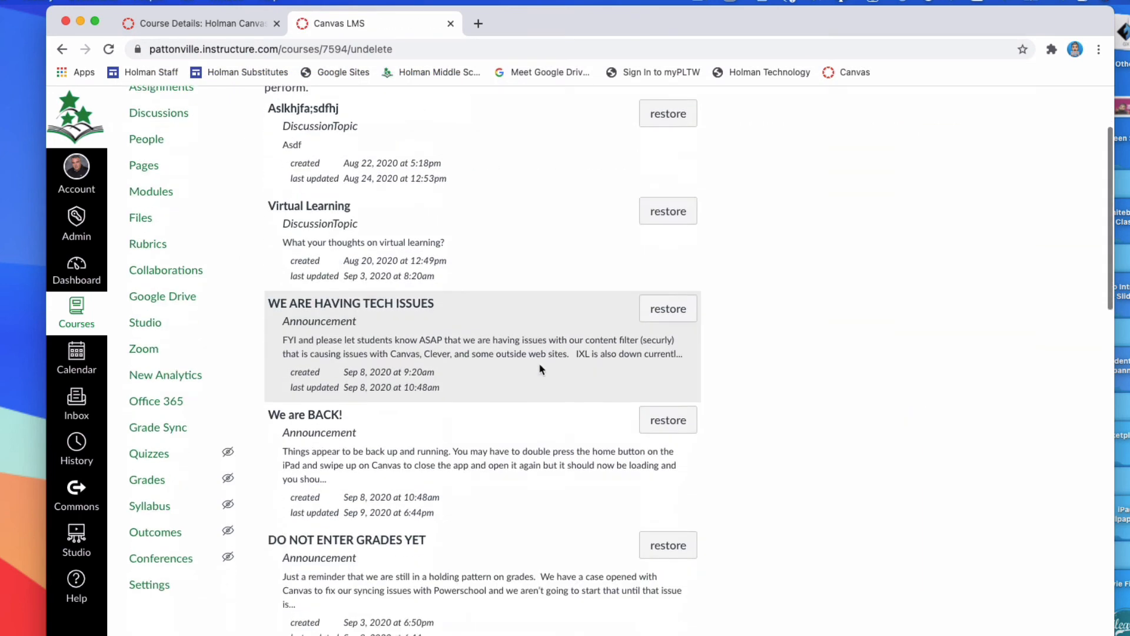
scroll(544, 362, "down", 13)
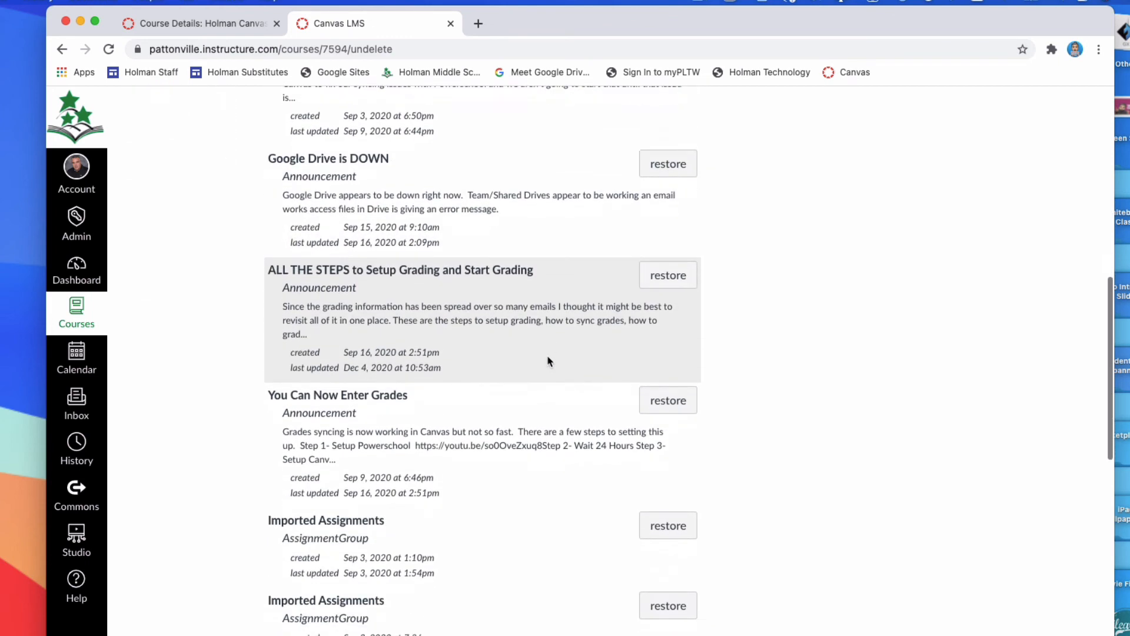
scroll(547, 361, "down", 3)
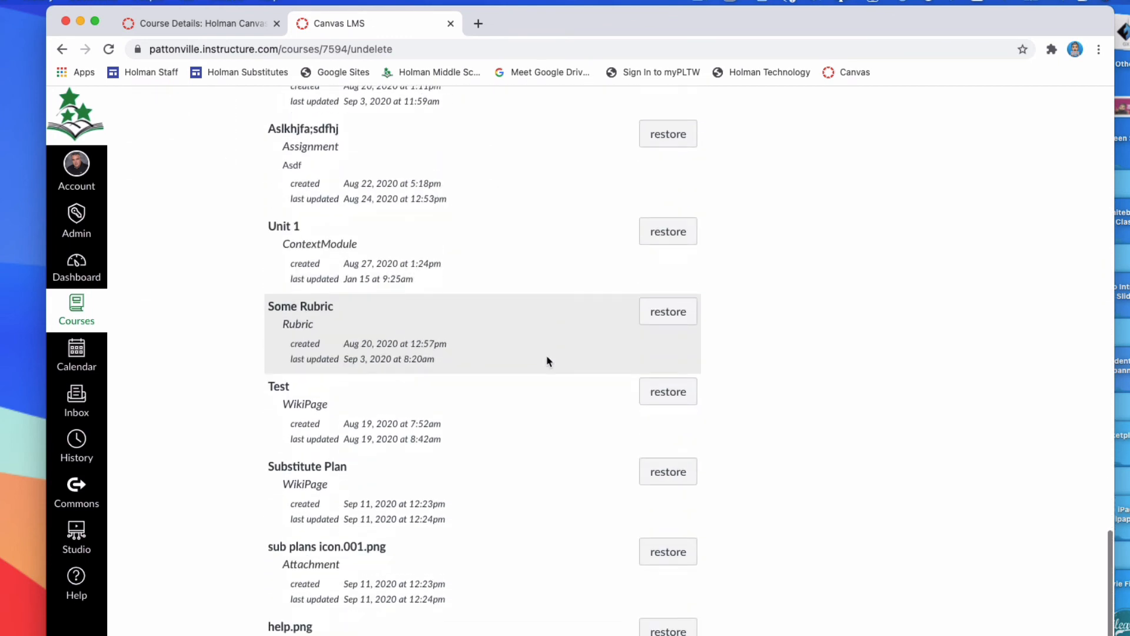
scroll(547, 361, "up", 8)
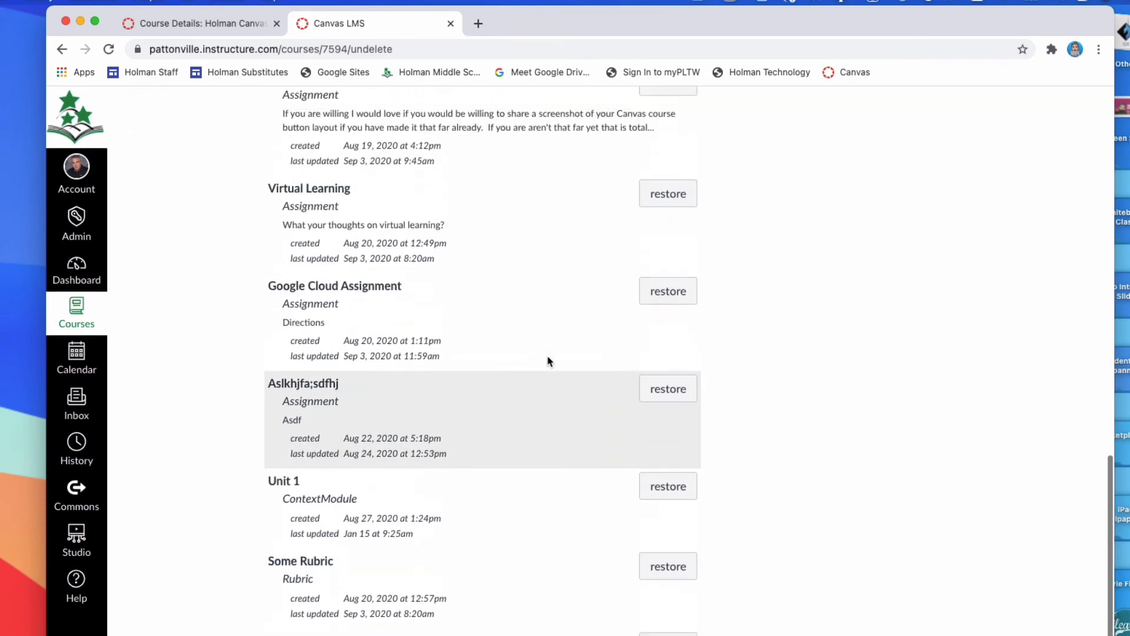
scroll(547, 359, "up", 17)
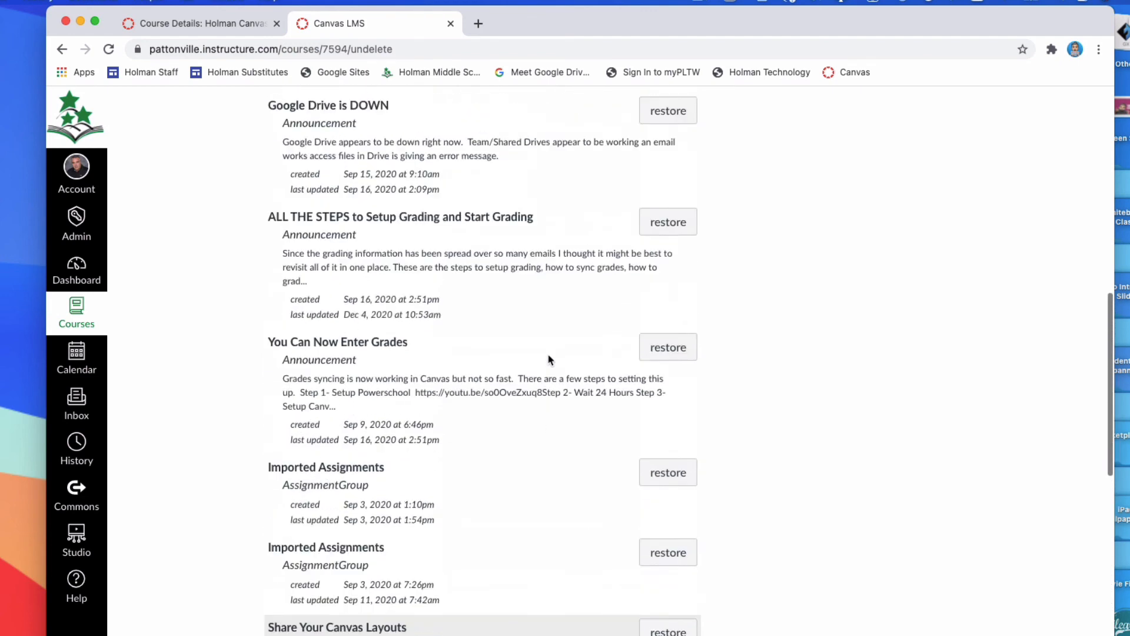